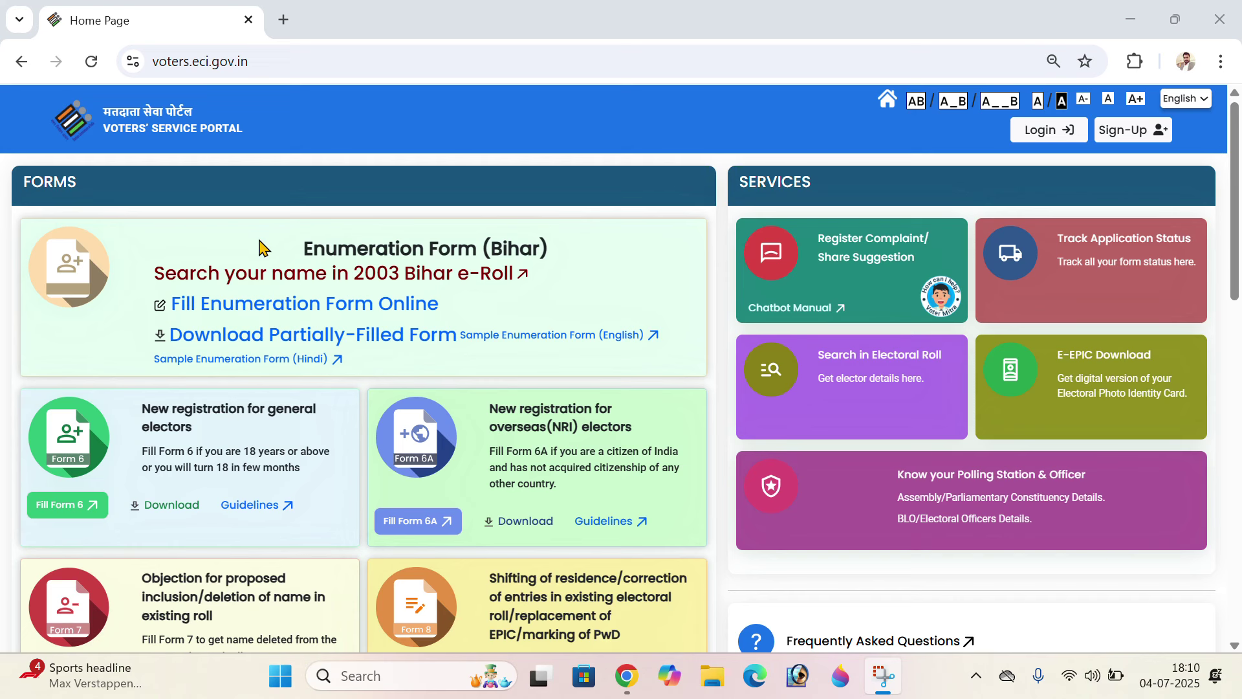
Step: Launch the online Bihar enumeration form from its home-page card
{"action": "left_click", "coordinate": [278, 315]}
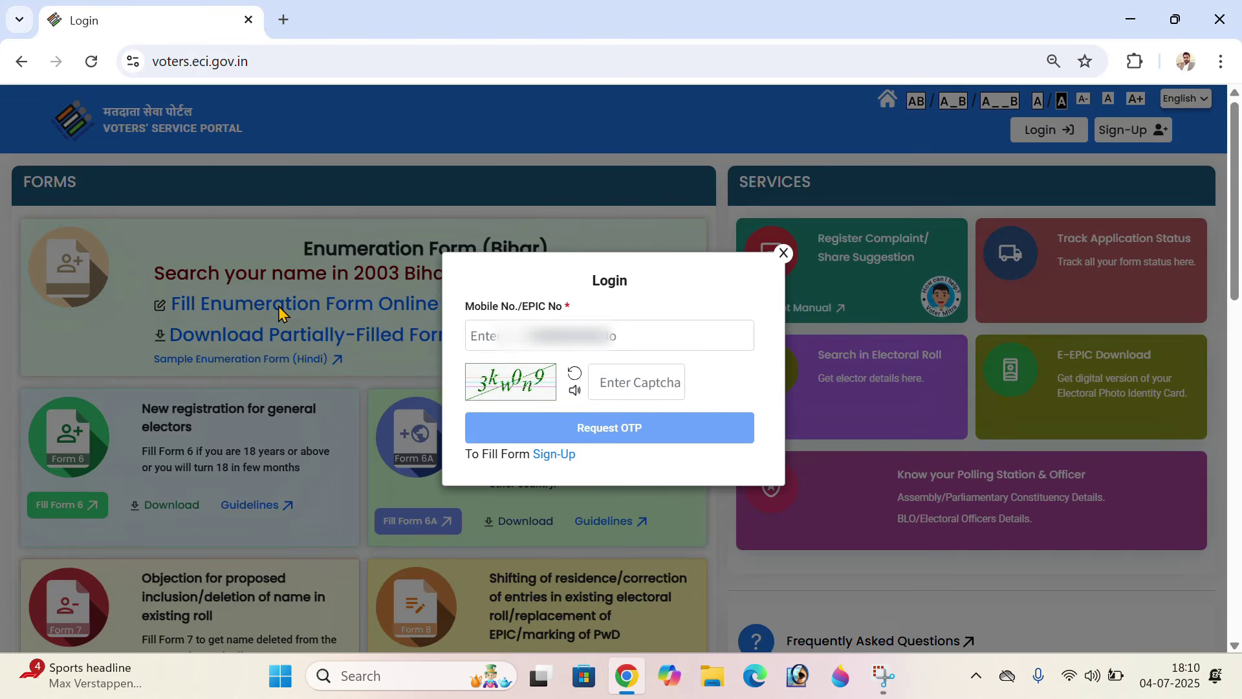
Step: Enter the login mobile number and the captcha, then request a one-time code
{"action": "left_click", "coordinate": [505, 340]}
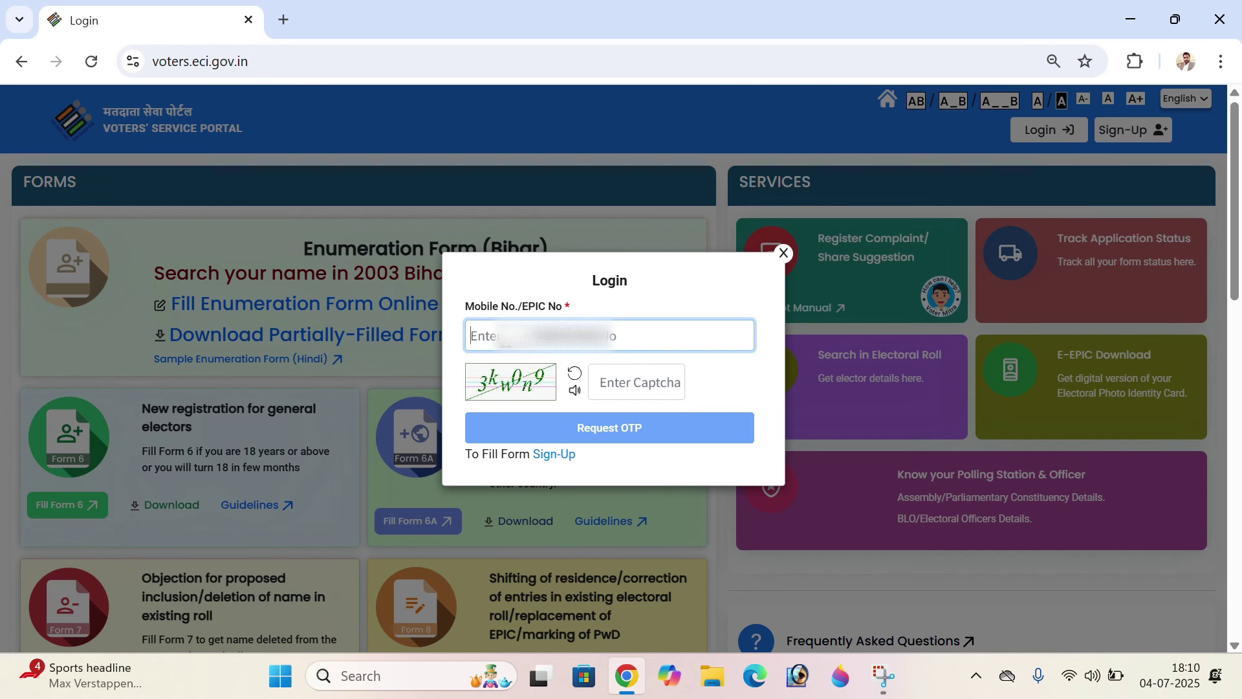
{"action": "type", "text": "8409"}
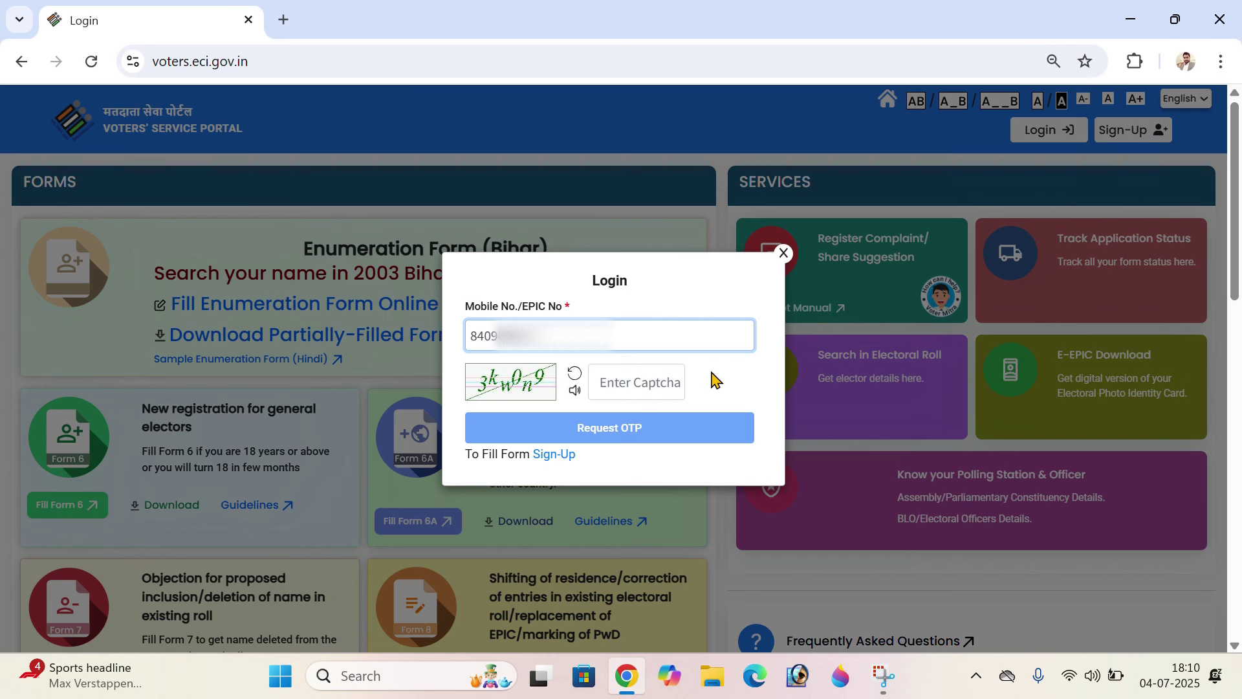
{"action": "left_click", "coordinate": [653, 382]}
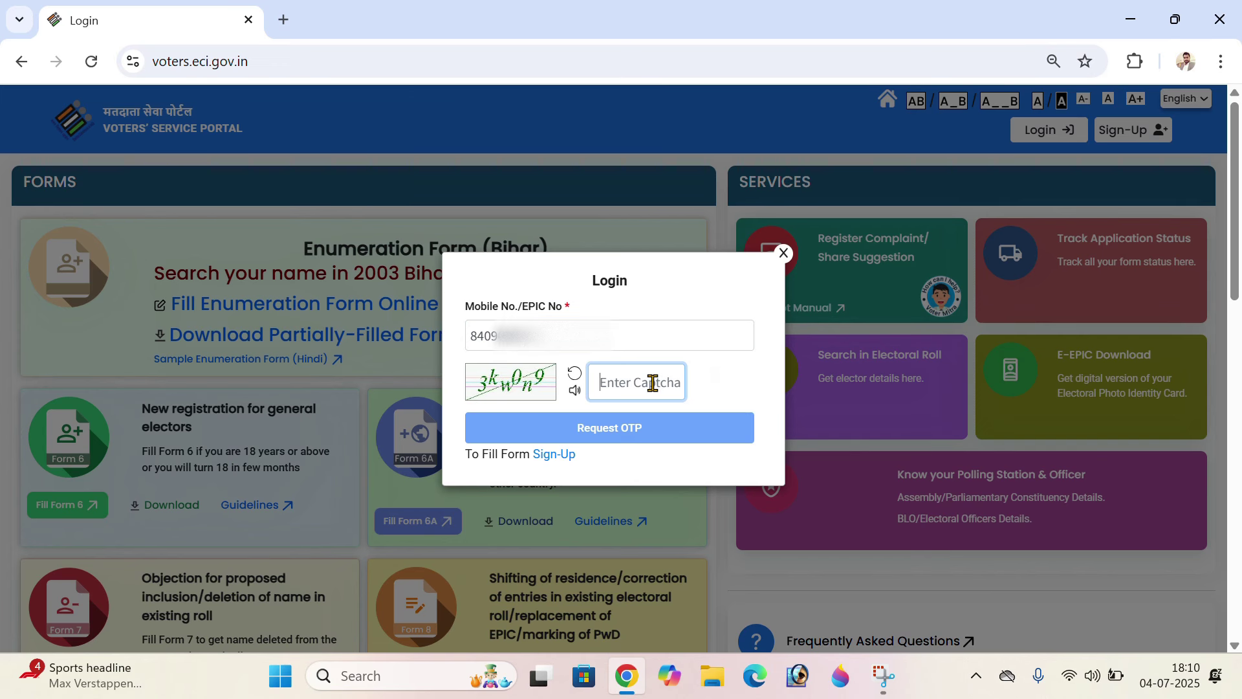
{"action": "type", "text": "3k"}
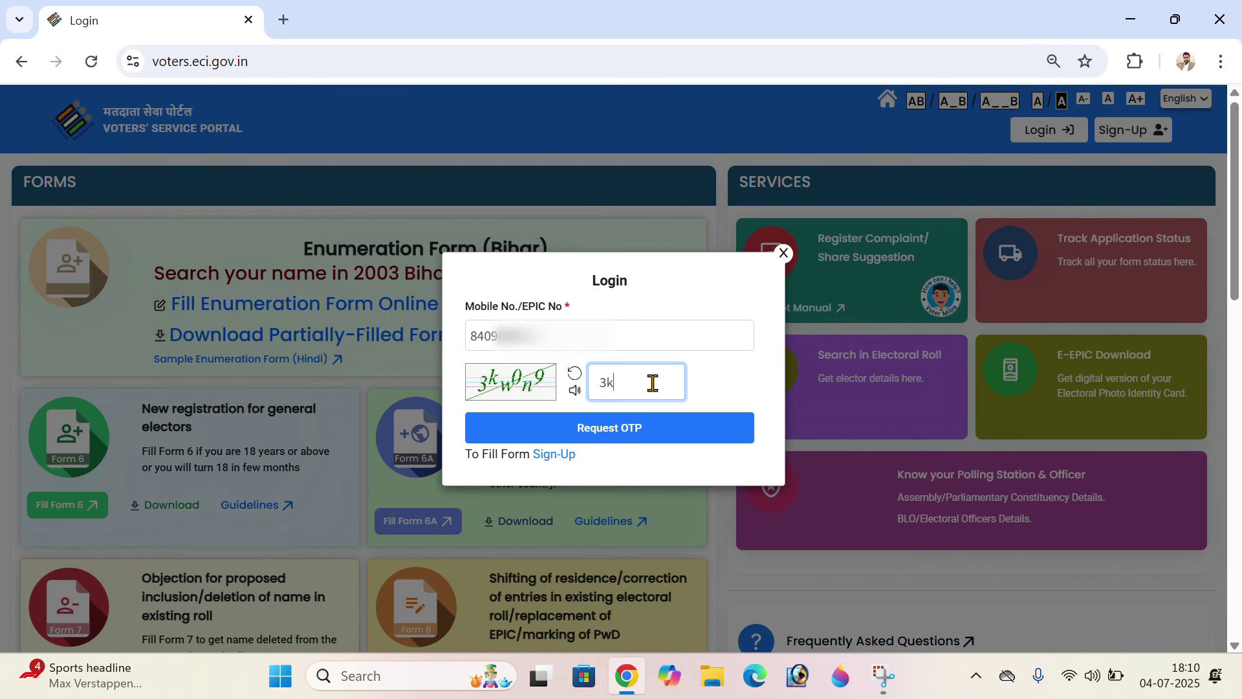
{"action": "type", "text": "w0n9"}
{"action": "left_click", "coordinate": [618, 438]}
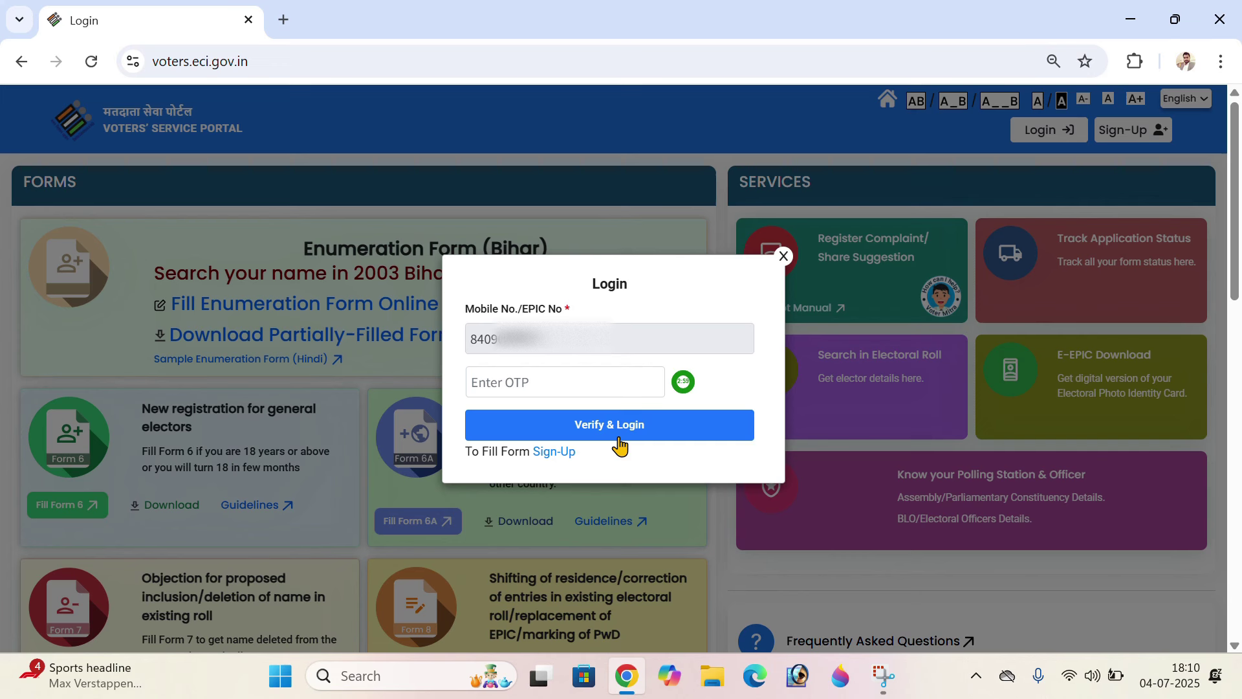
Step: Enter the received one-time code and log in
{"action": "left_click", "coordinate": [577, 384]}
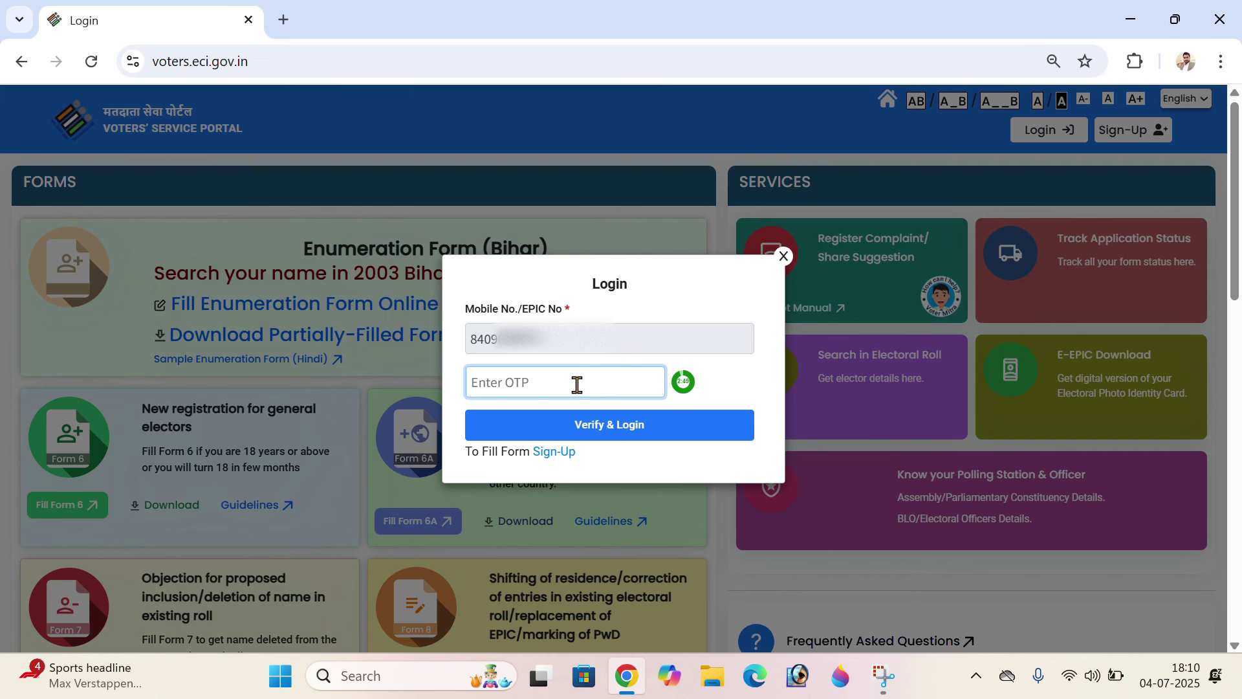
{"action": "left_click", "coordinate": [604, 427]}
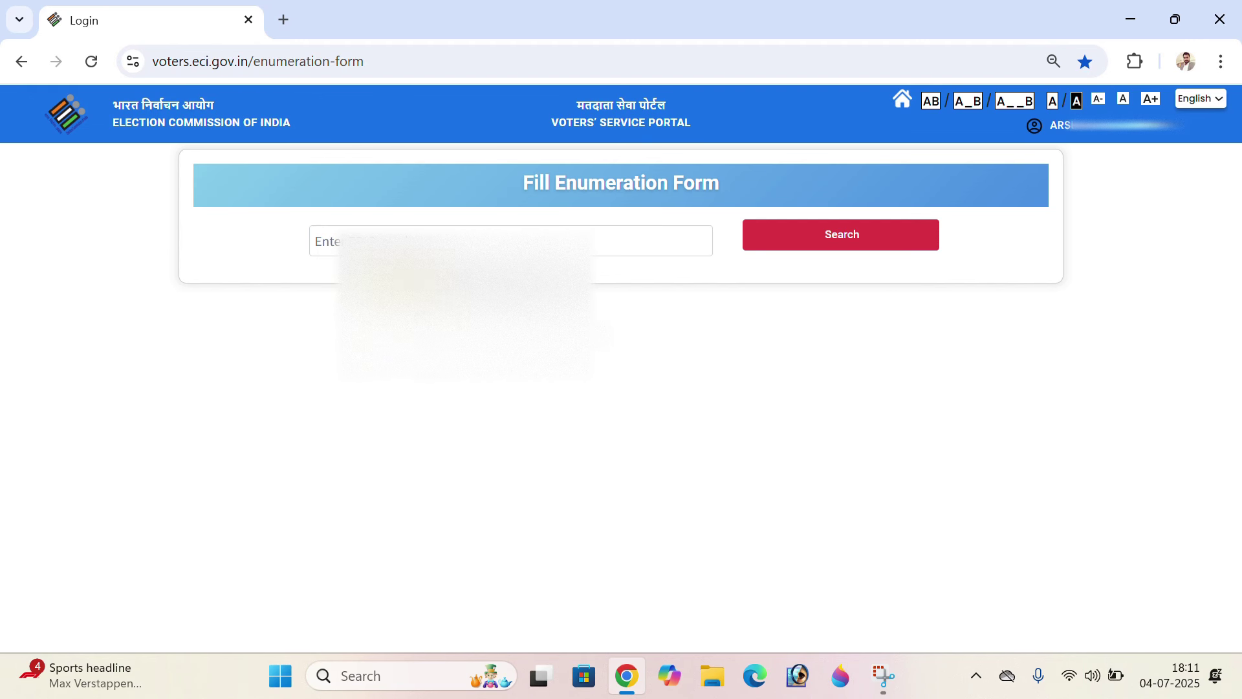
Step: Search for the elector's record using the saved EPIC number suggestion
{"action": "left_click", "coordinate": [468, 242]}
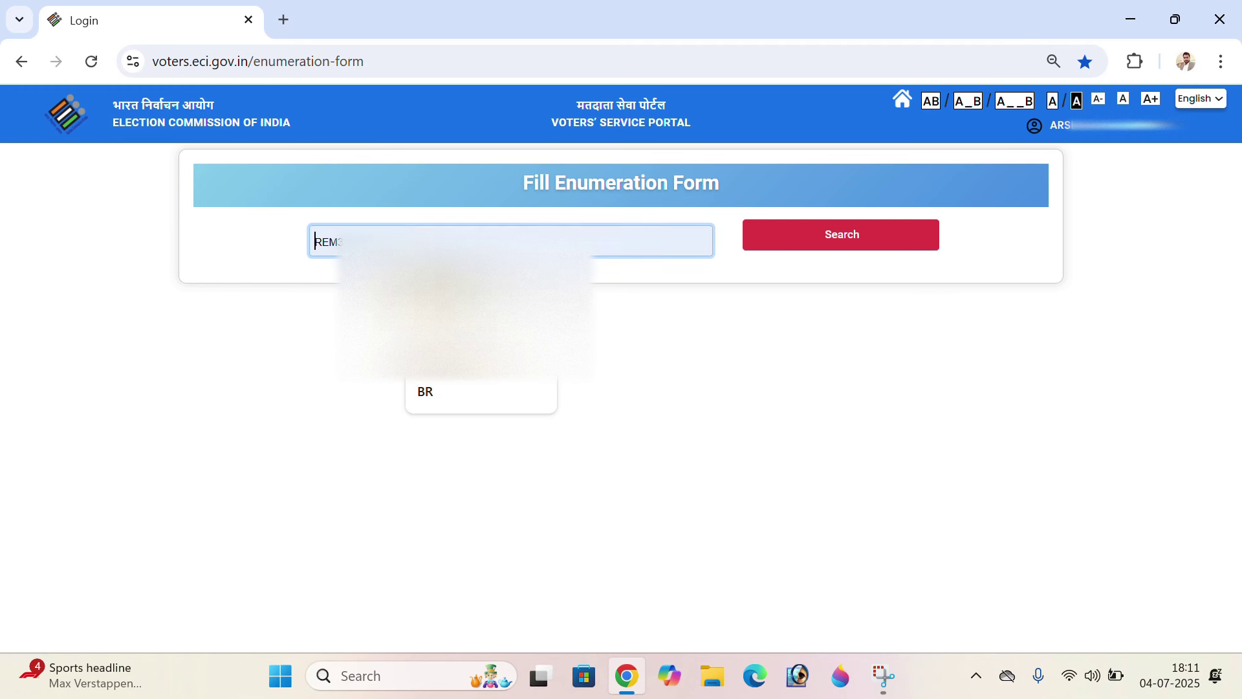
{"action": "left_click", "coordinate": [452, 383]}
{"action": "left_click", "coordinate": [852, 234]}
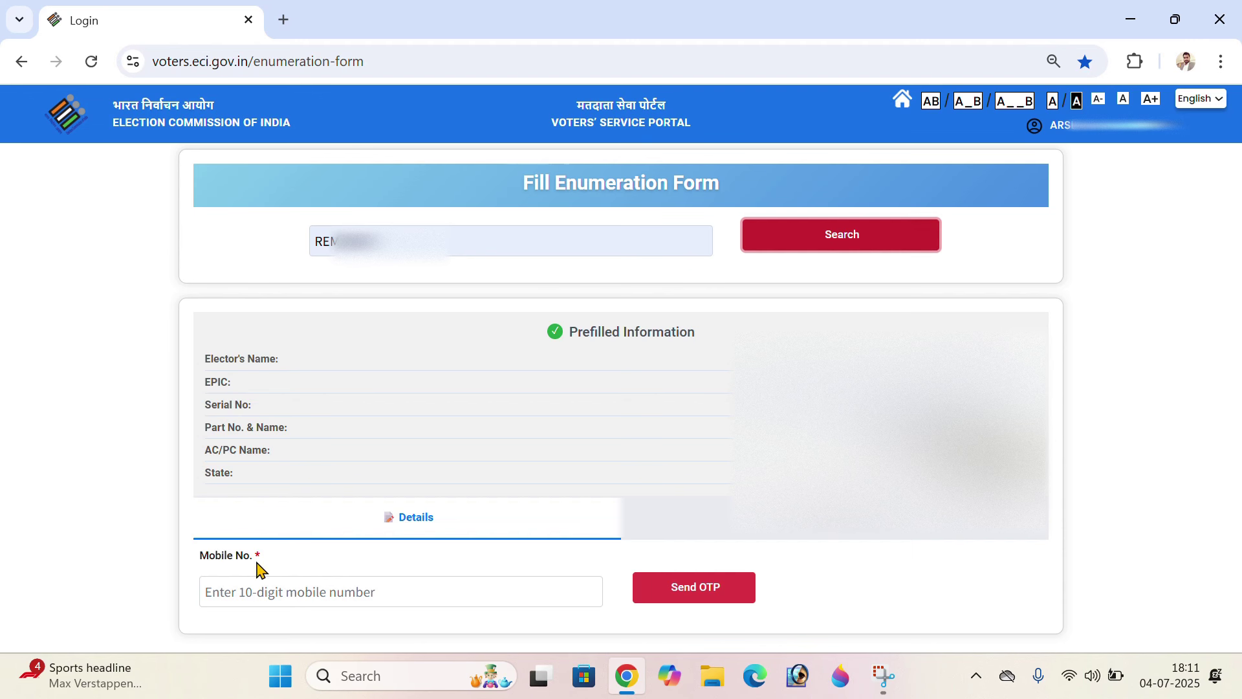
{"action": "left_click", "coordinate": [252, 597]}
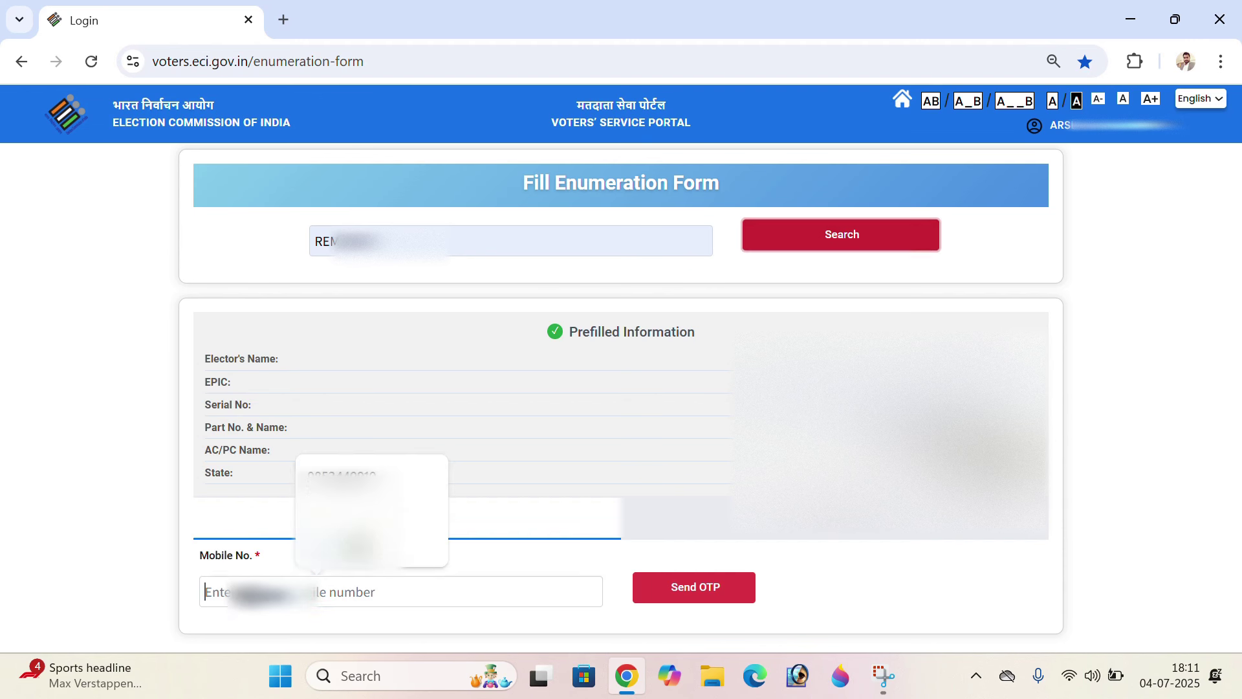
Step: Verify the elector's saved mobile number with the one-time code sent to it
{"action": "left_click", "coordinate": [331, 555]}
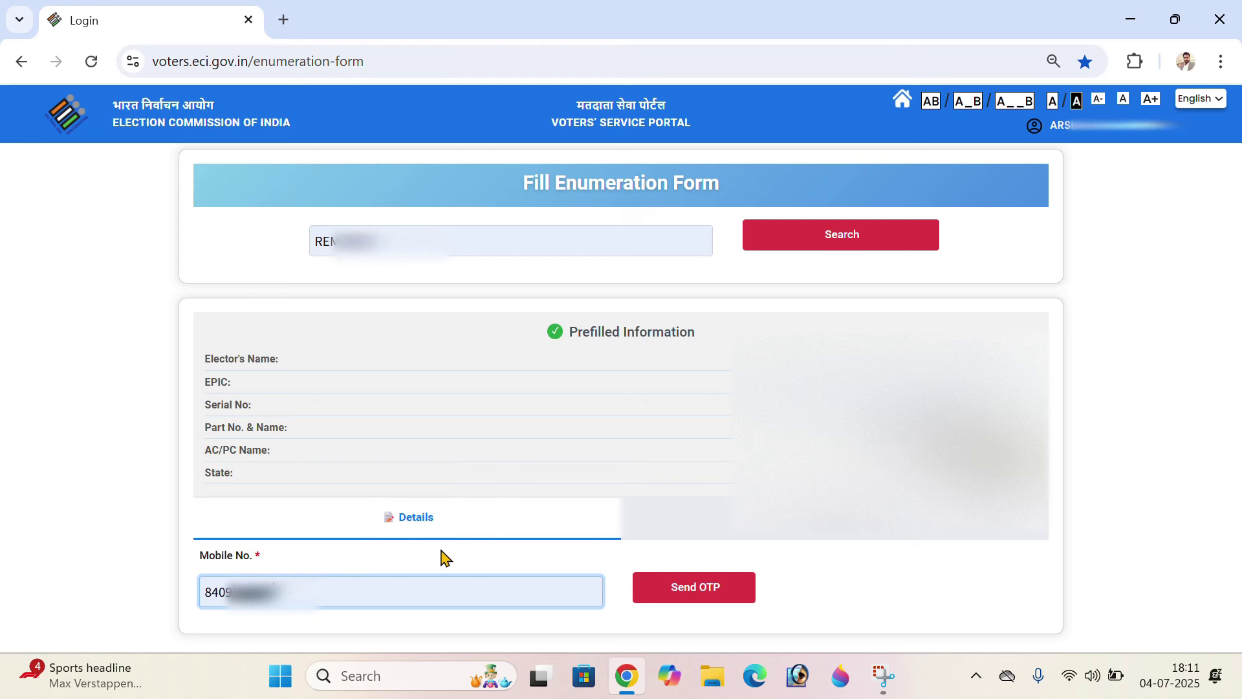
{"action": "left_click", "coordinate": [658, 588]}
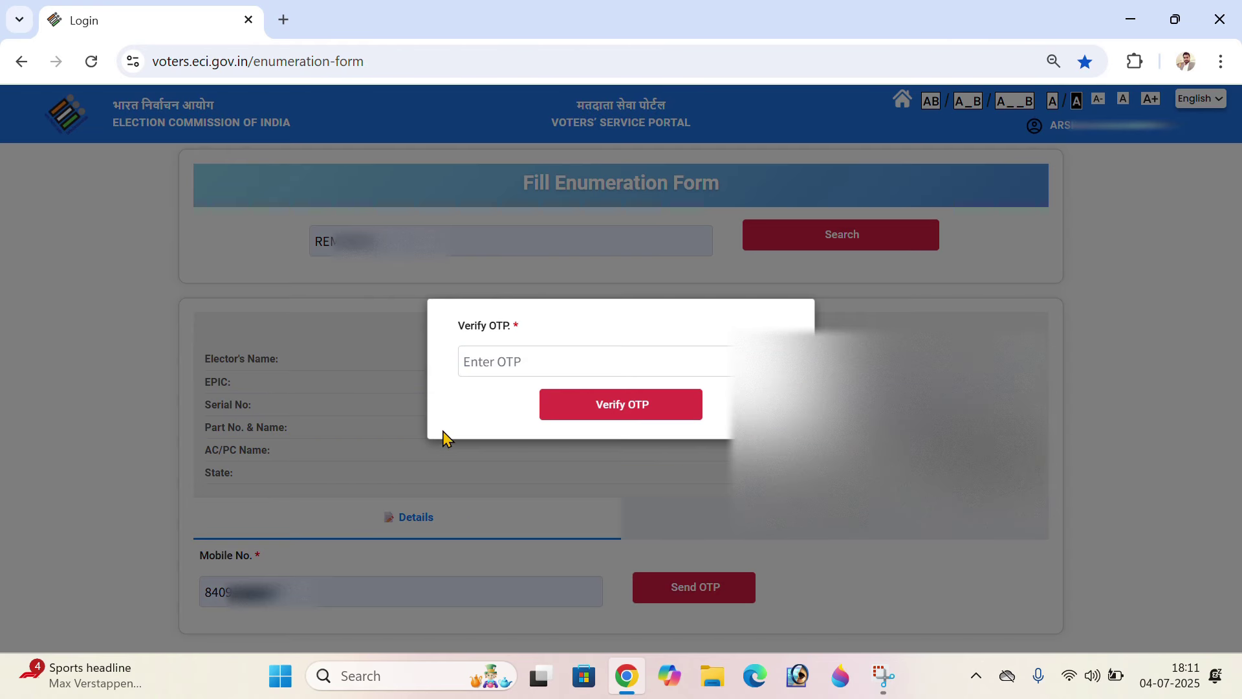
{"action": "left_click", "coordinate": [471, 365]}
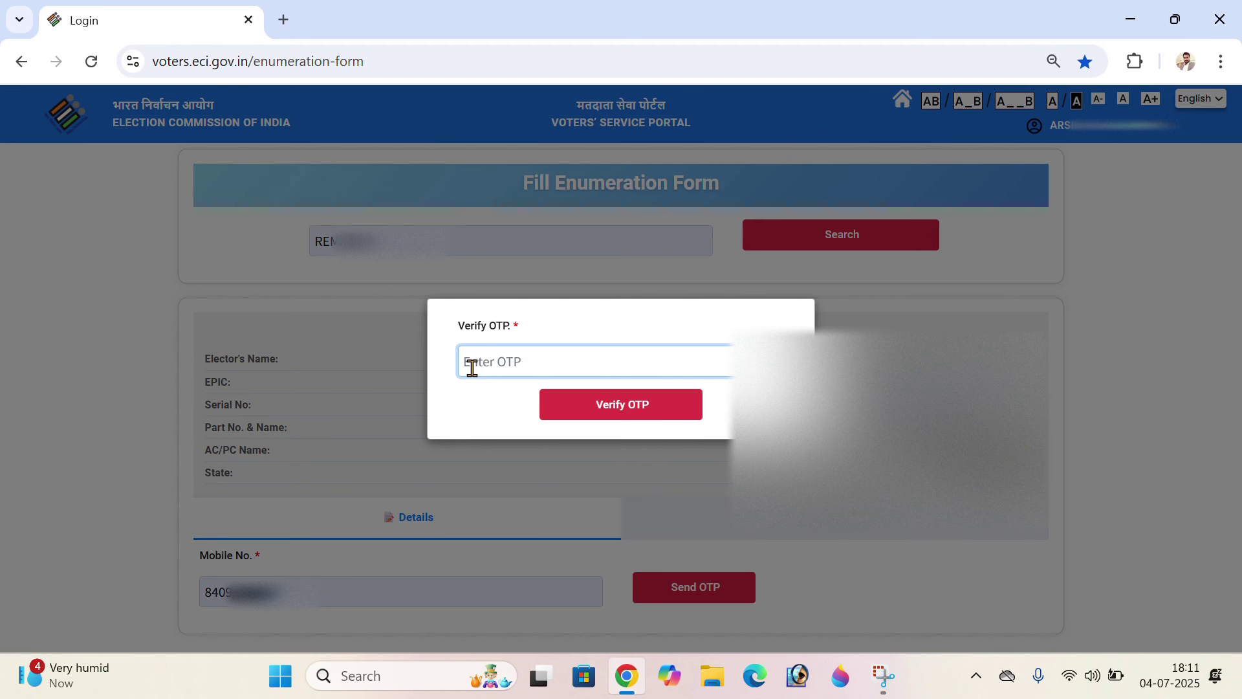
{"action": "left_click", "coordinate": [564, 402]}
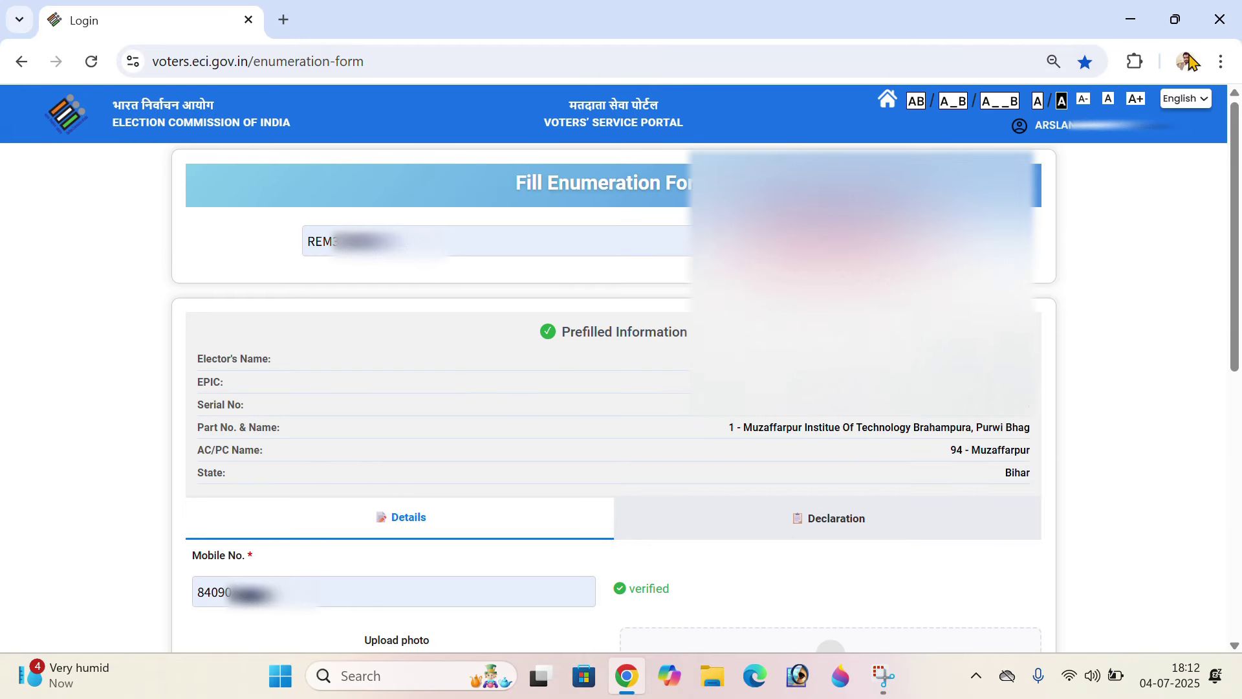
{"action": "scroll", "coordinate": [1239, 291], "scroll_direction": "down", "scroll_amount": 2}
Step: Upload pasport.jpg as the elector's photo in the Details section
{"action": "left_click_drag", "start_coordinate": [1239, 291], "coordinate": [1239, 394]}
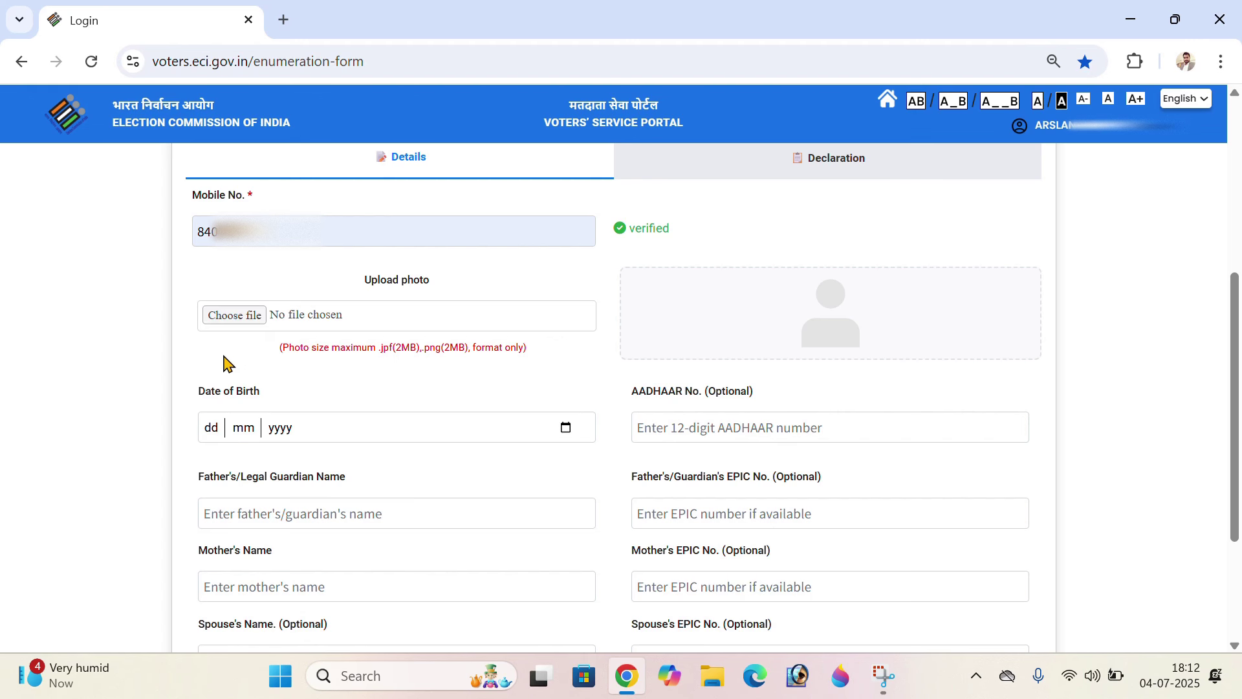
{"action": "left_click", "coordinate": [234, 316]}
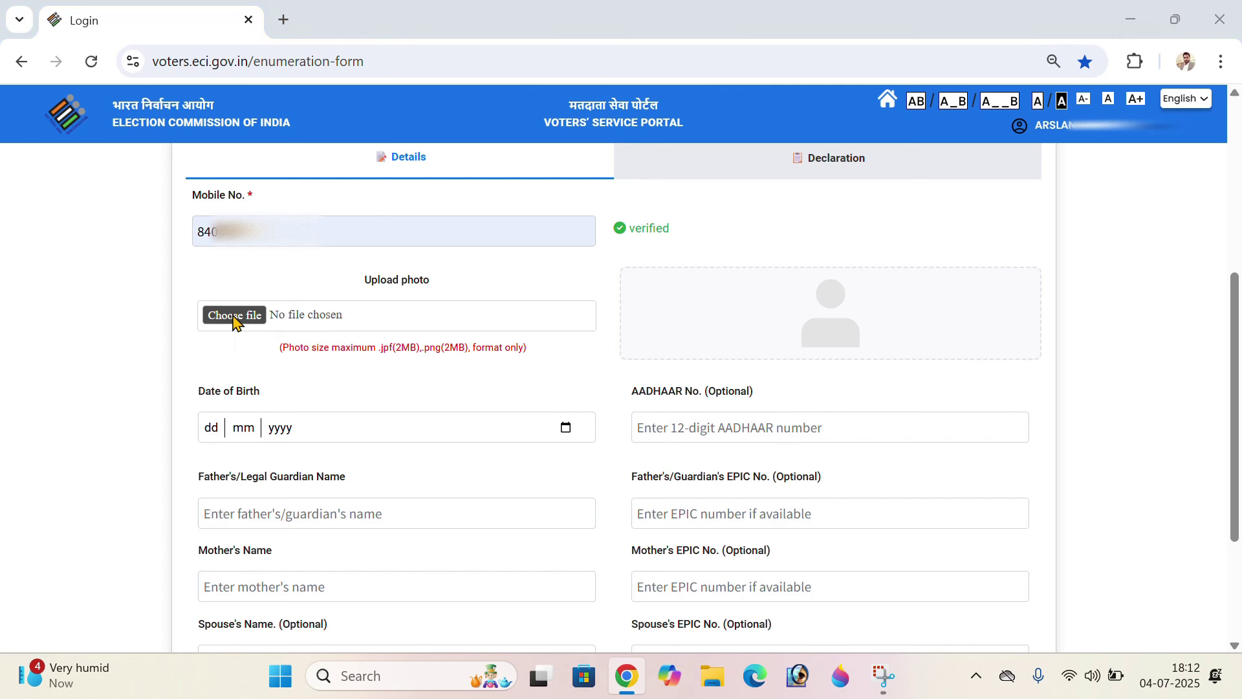
{"action": "left_click", "coordinate": [457, 186]}
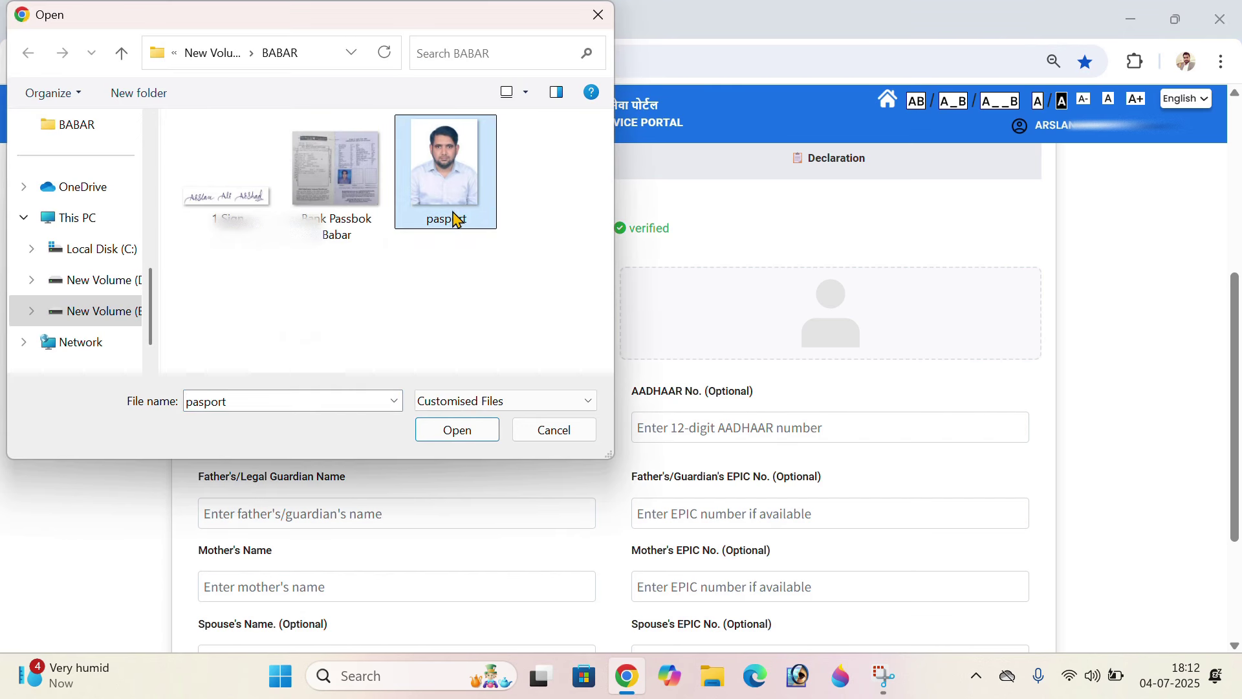
{"action": "left_click", "coordinate": [464, 434]}
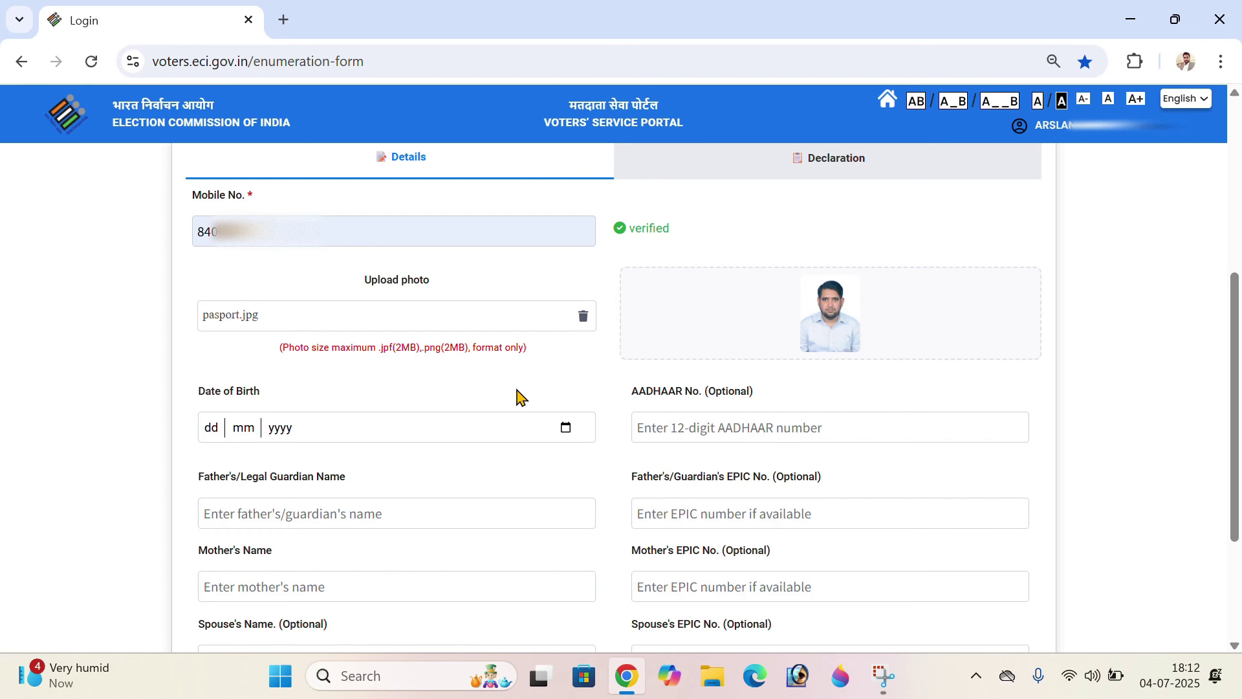
{"action": "left_click", "coordinate": [566, 428]}
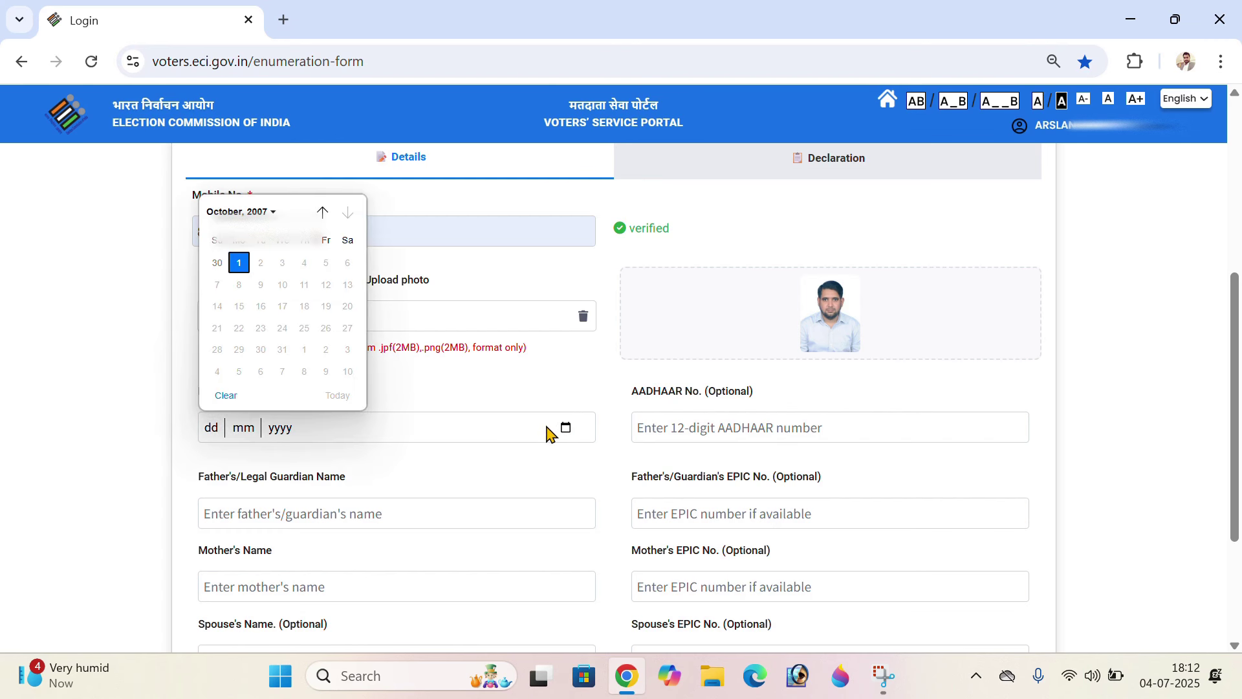
{"action": "left_click", "coordinate": [255, 212]}
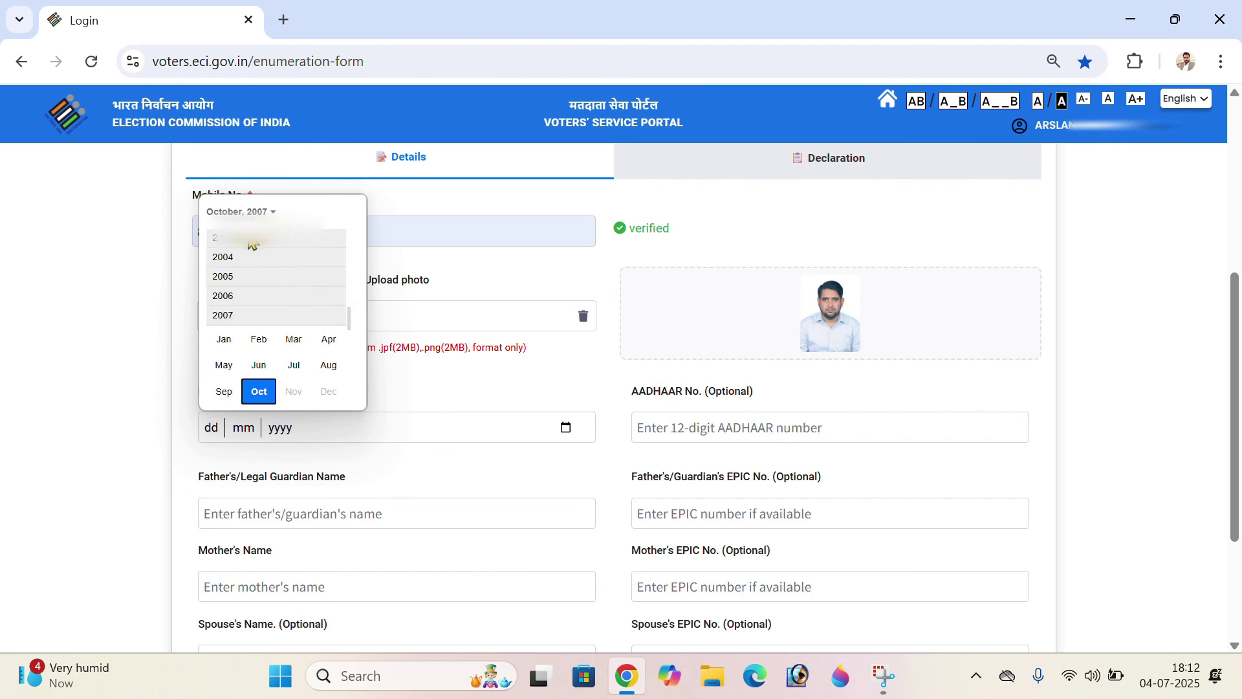
{"action": "scroll", "coordinate": [349, 314], "scroll_direction": "up", "scroll_amount": 2}
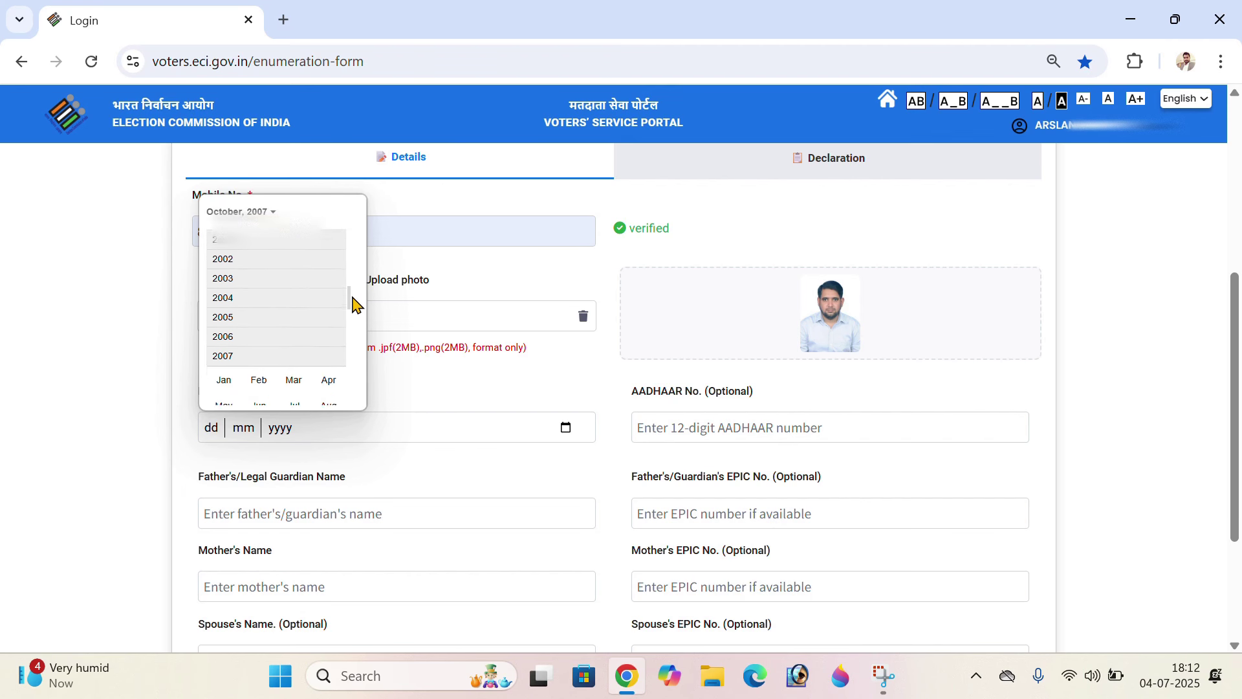
{"action": "scroll", "coordinate": [352, 301], "scroll_direction": "up", "scroll_amount": 3}
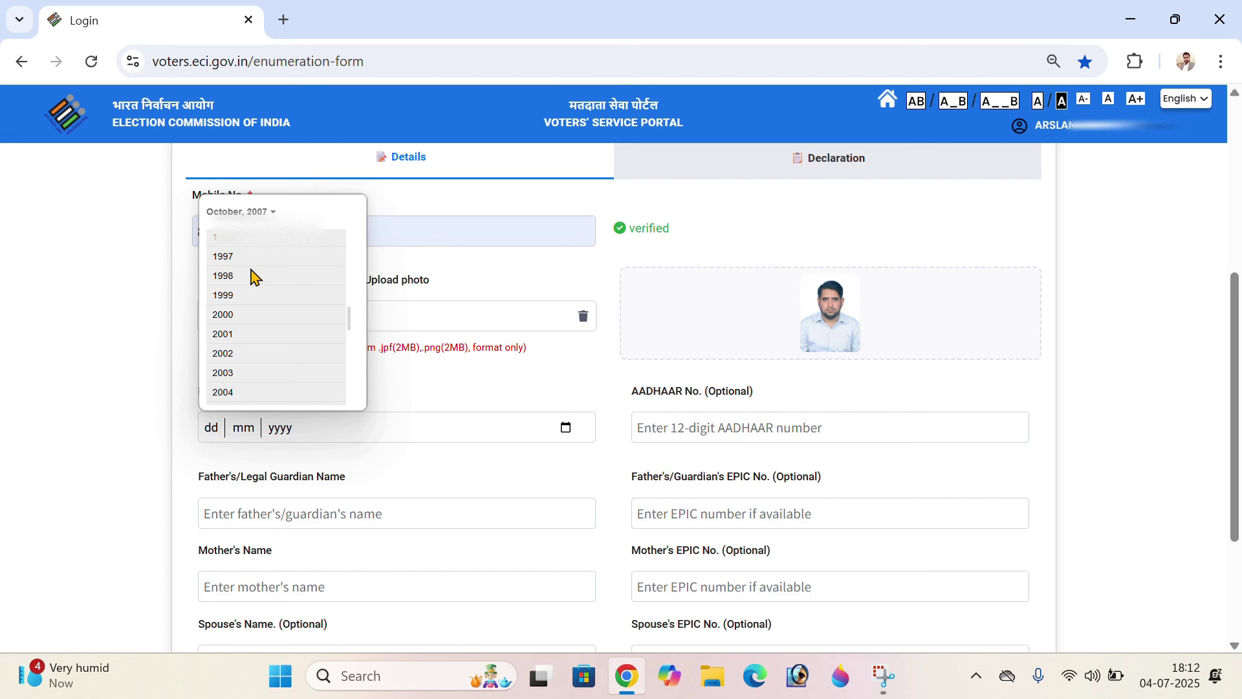
{"action": "left_click", "coordinate": [252, 276]}
{"action": "left_click", "coordinate": [326, 315]}
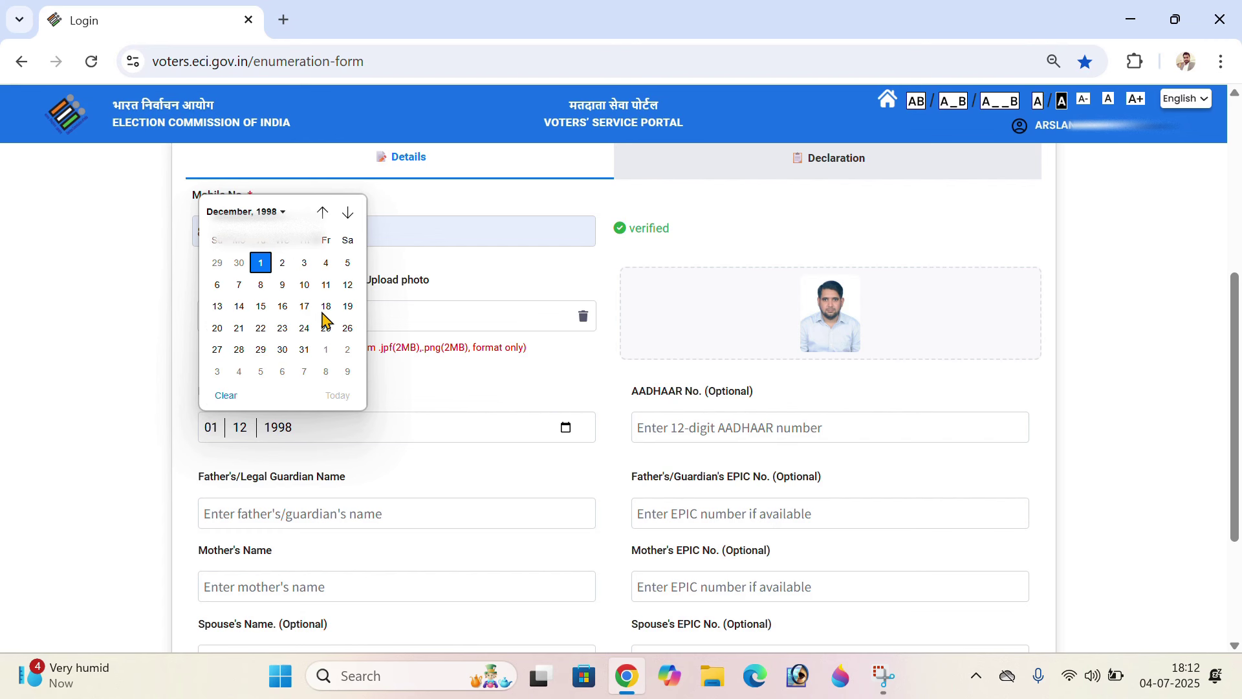
{"action": "left_click", "coordinate": [260, 285]}
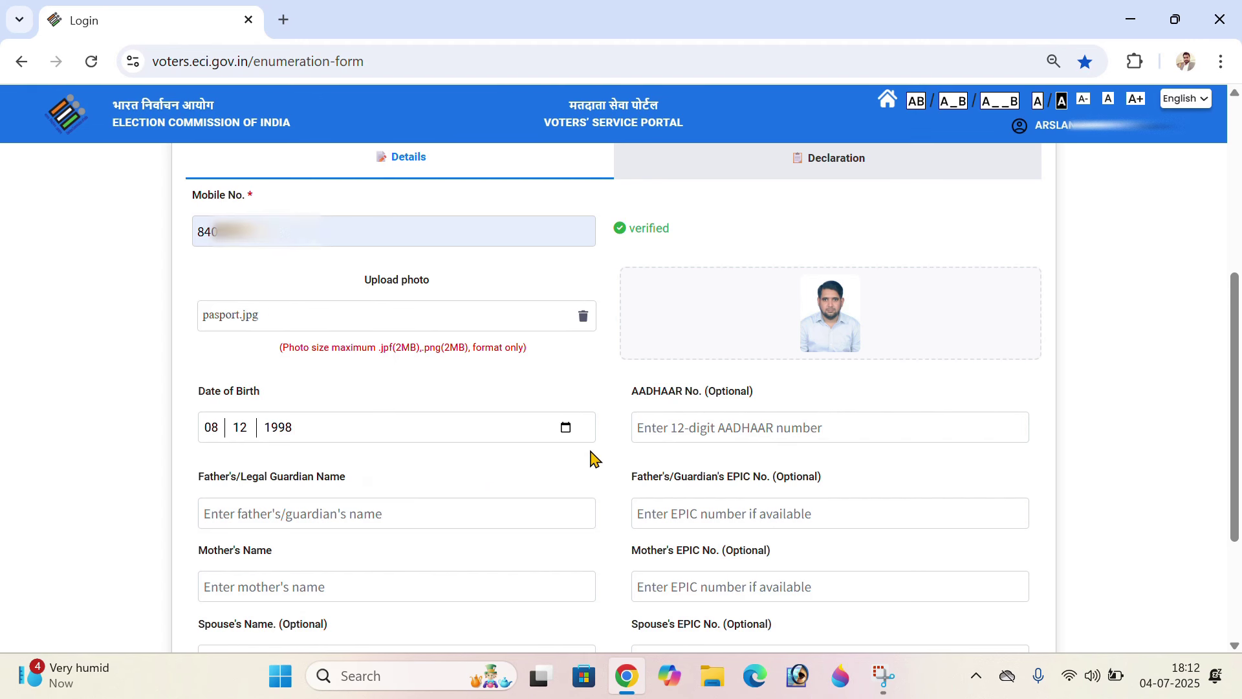
{"action": "left_click", "coordinate": [666, 428]}
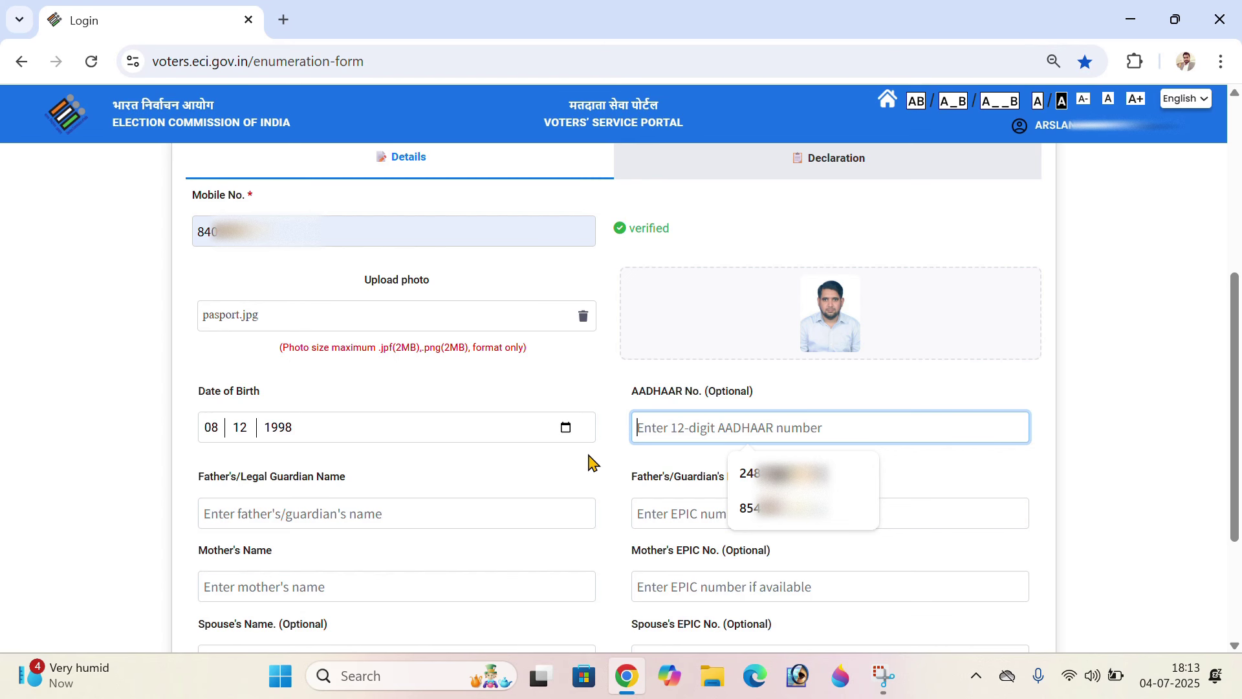
{"action": "type", "text": "3"}
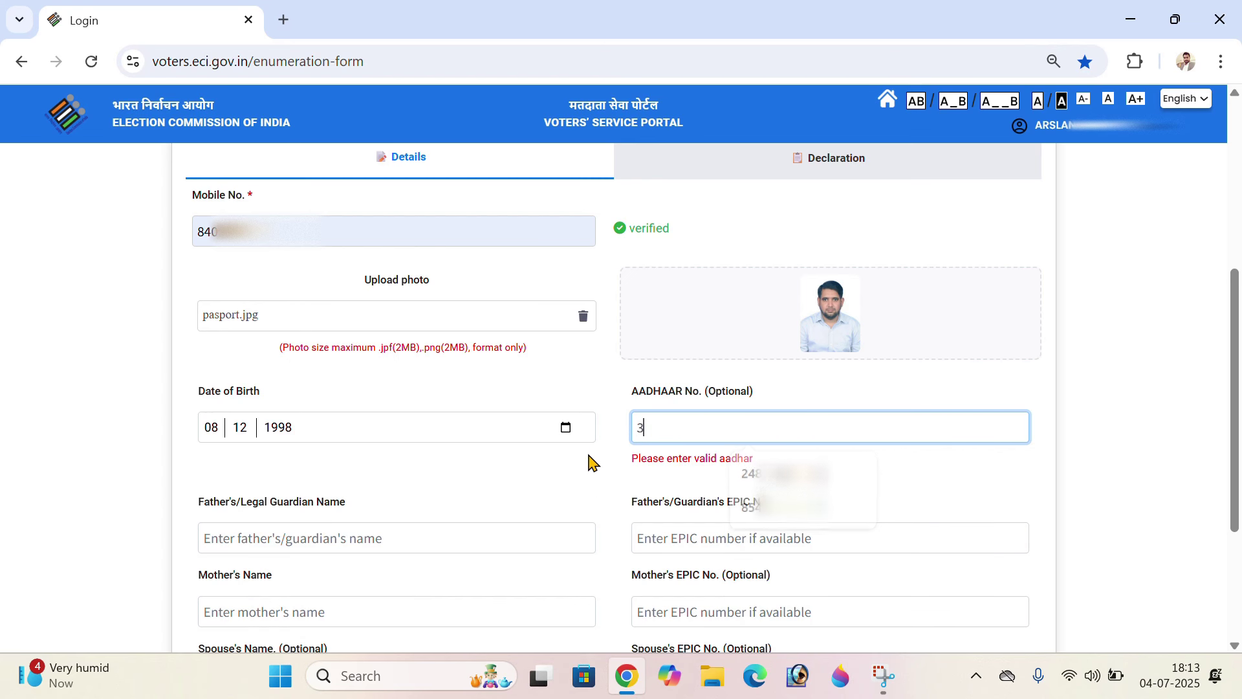
{"action": "type", "text": "75"}
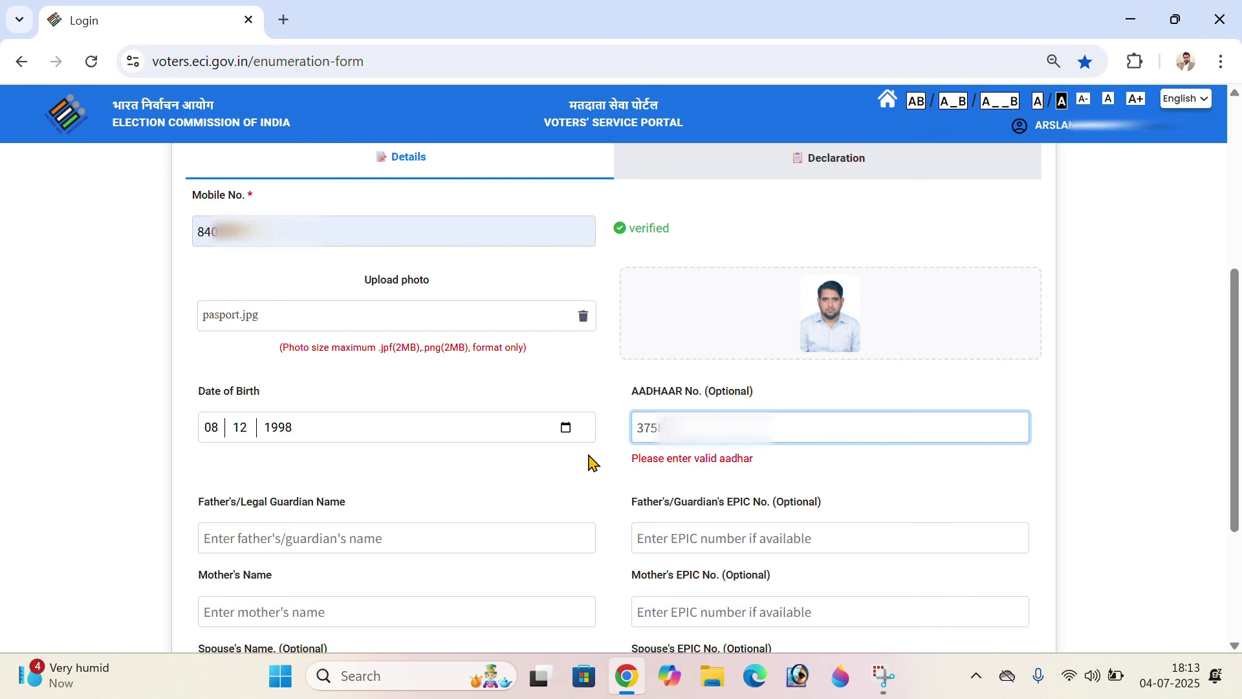
{"action": "type", "text": "8******"}
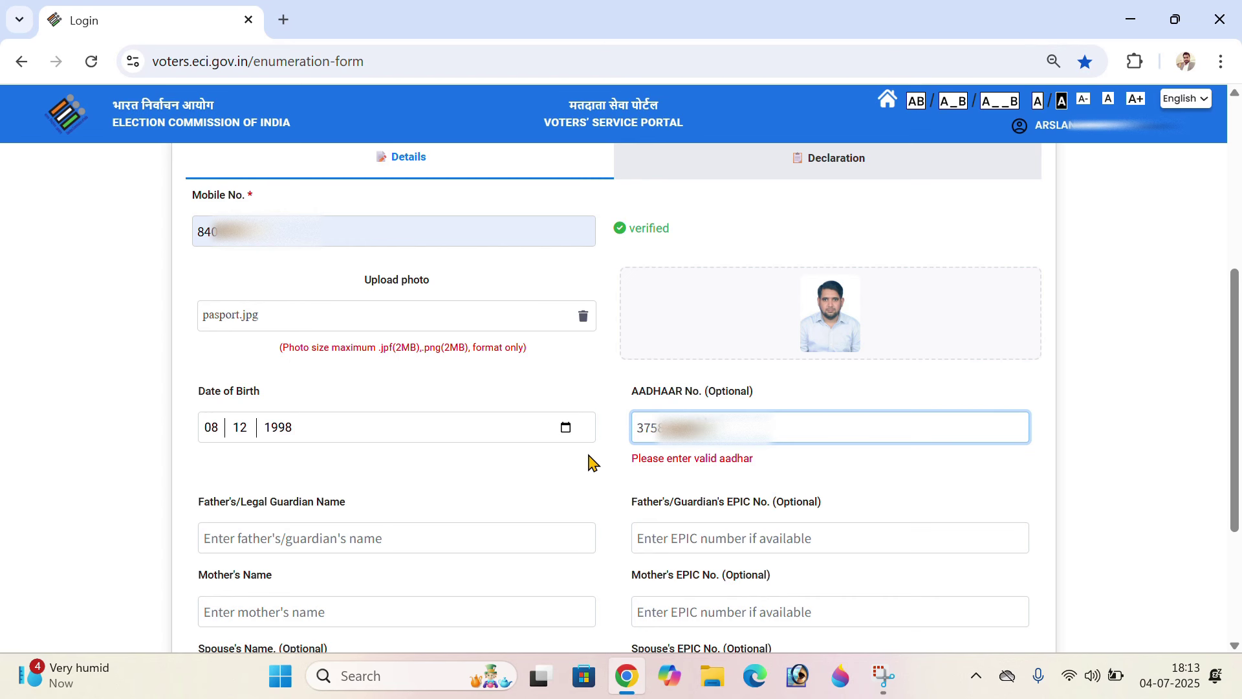
{"action": "type", "text": "*"}
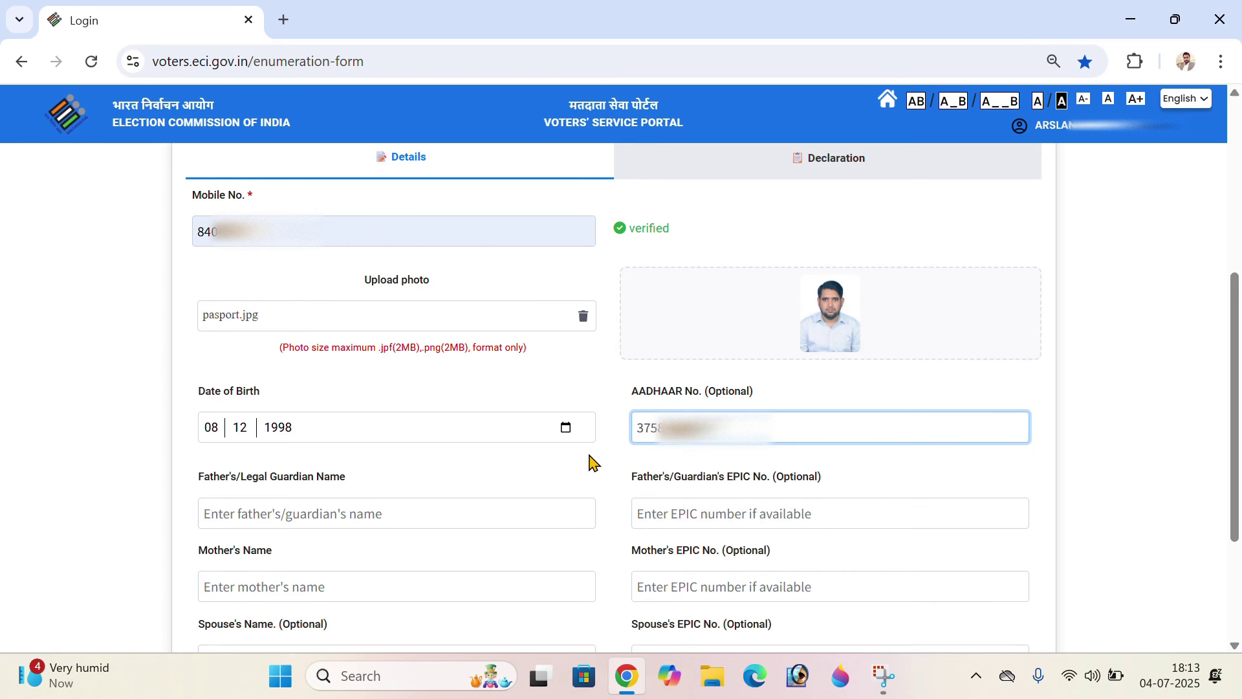
Step: Fill in the father's and mother's names and set Place of Submission to MUZAFFARPUR
{"action": "left_click", "coordinate": [409, 513]}
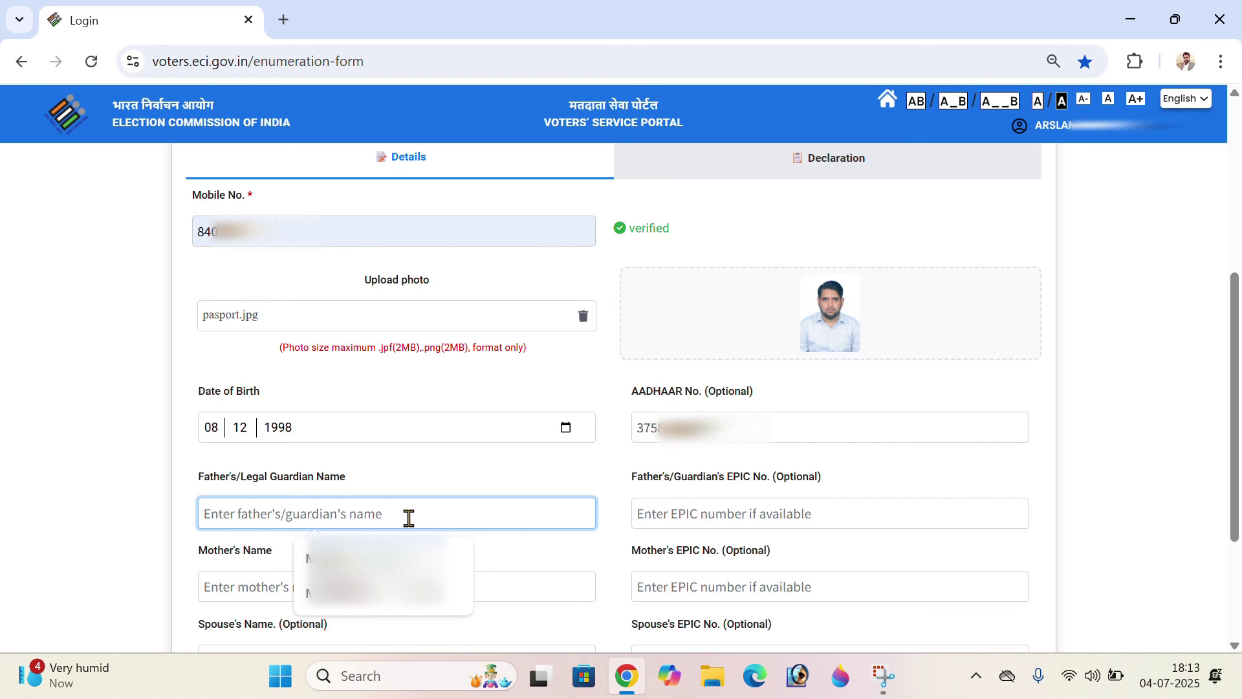
{"action": "left_click", "coordinate": [451, 559]}
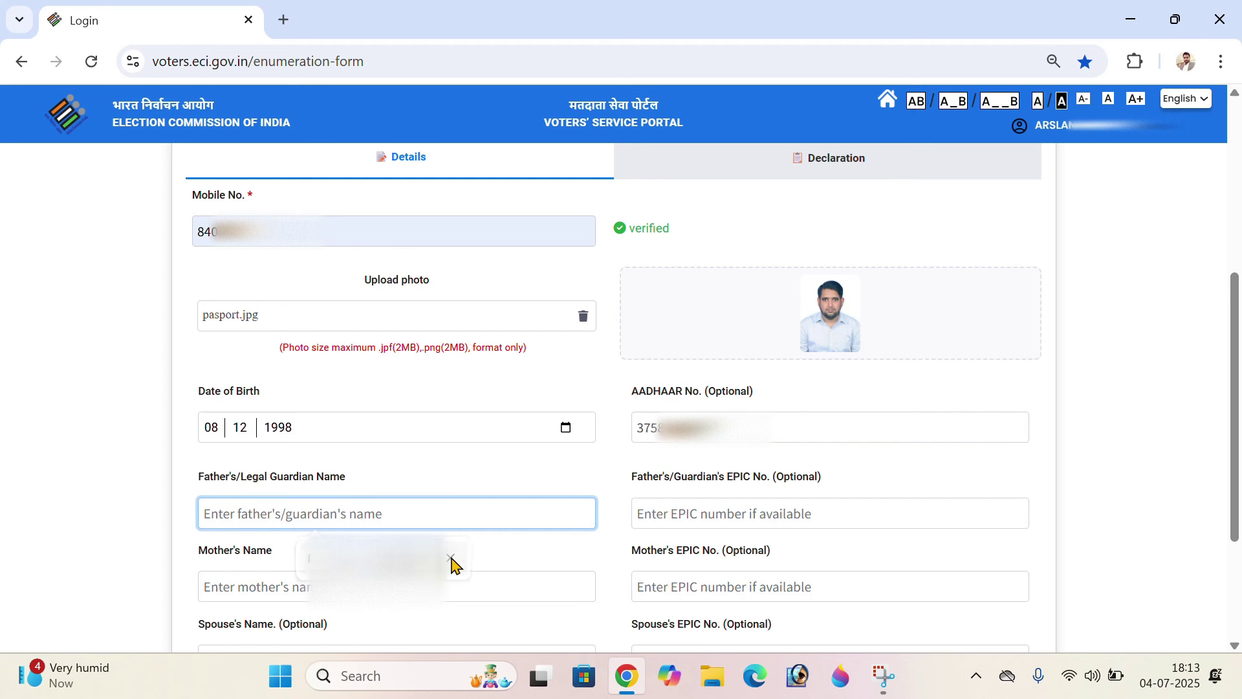
{"action": "left_click", "coordinate": [451, 559]}
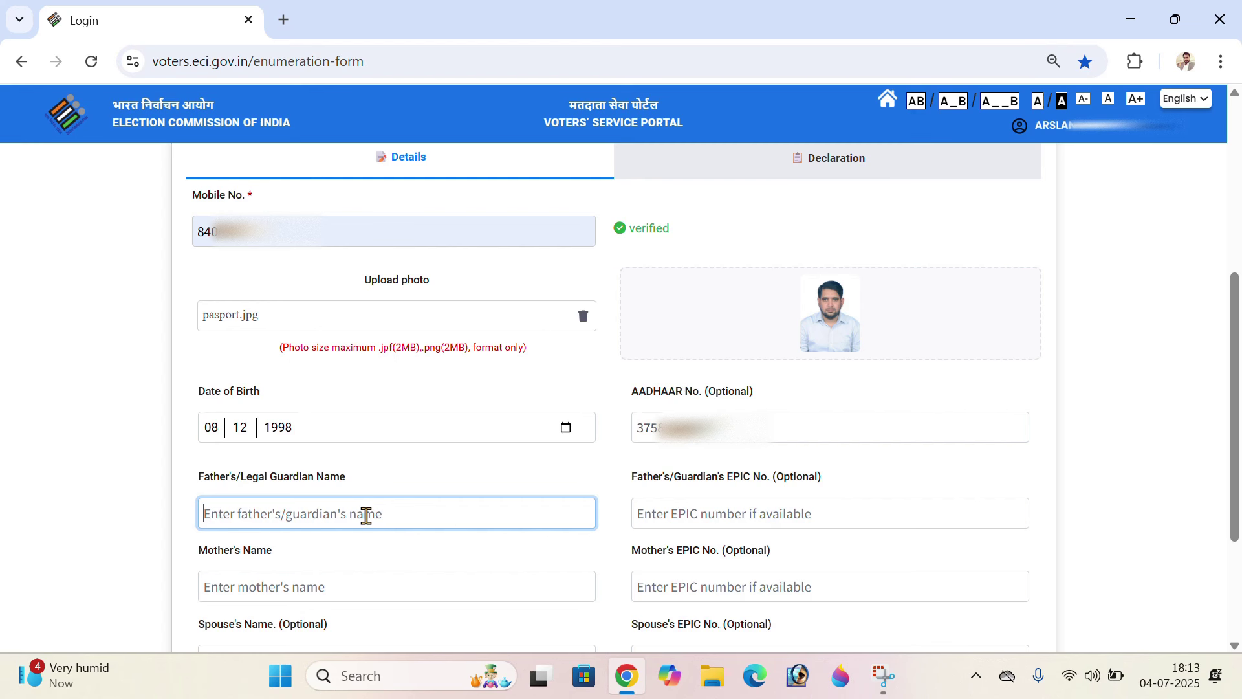
{"action": "scroll", "coordinate": [1236, 378], "scroll_direction": "down", "scroll_amount": 2}
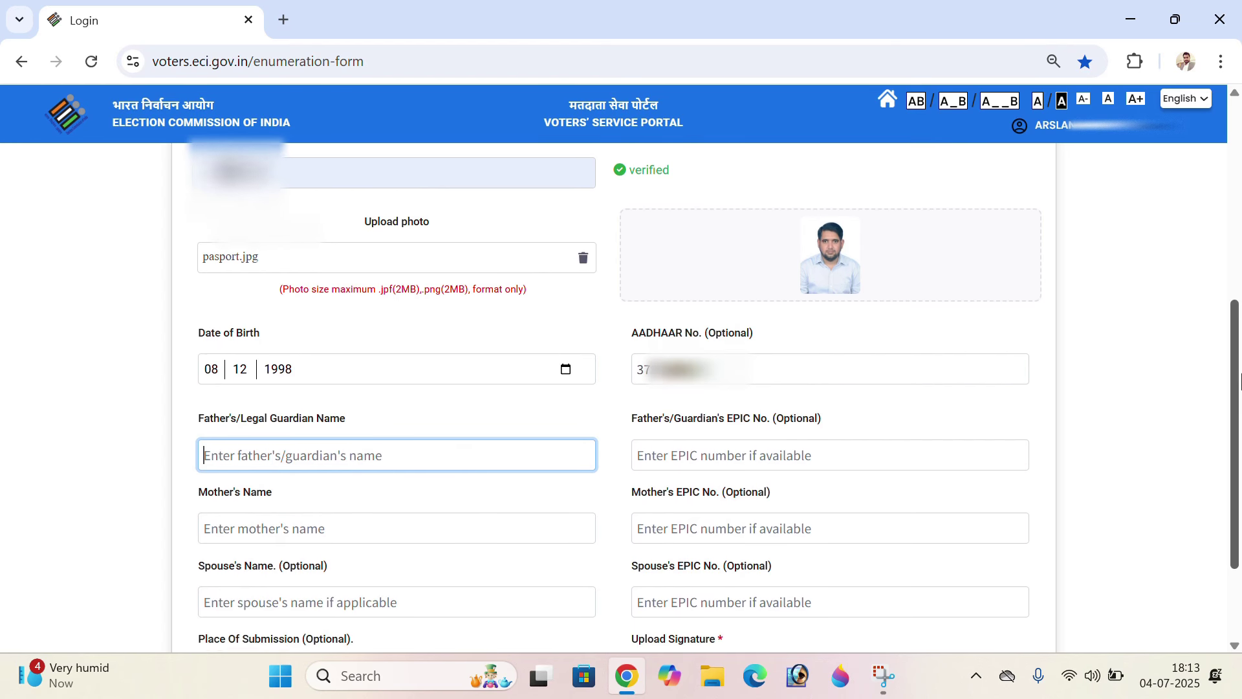
{"action": "left_click_drag", "start_coordinate": [1239, 382], "coordinate": [1239, 427]}
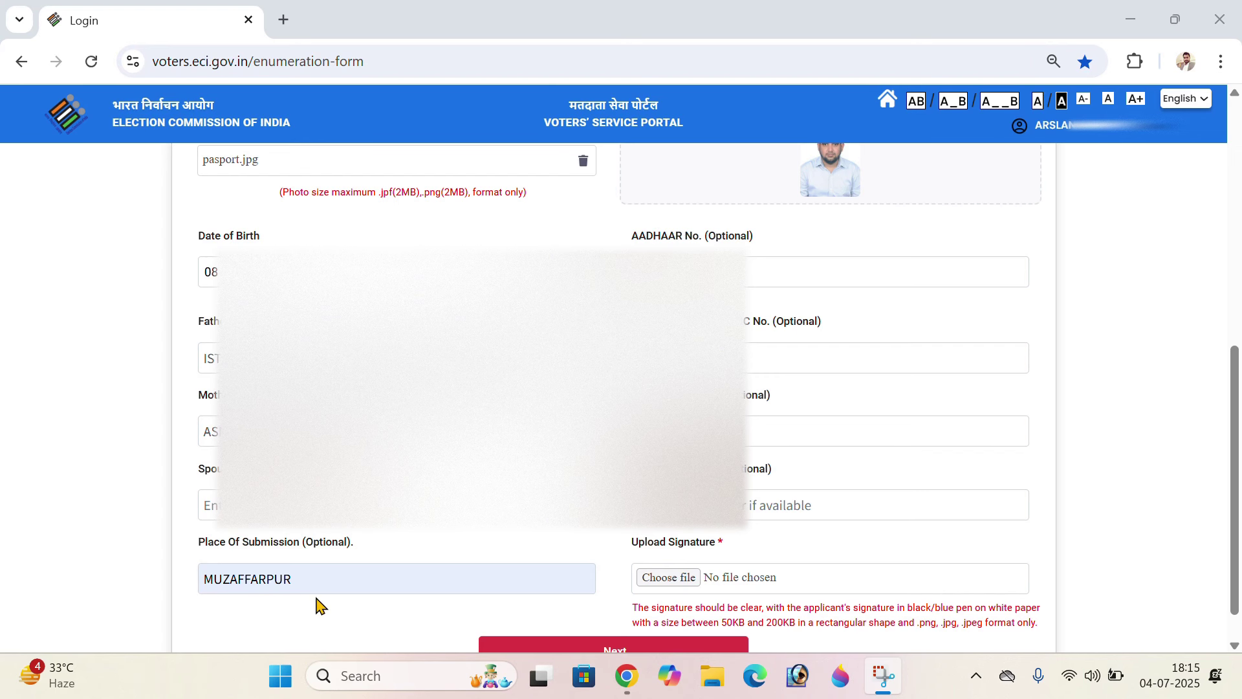
Step: Upload 1 Sign.jpg as the elector's signature
{"action": "left_click", "coordinate": [664, 578]}
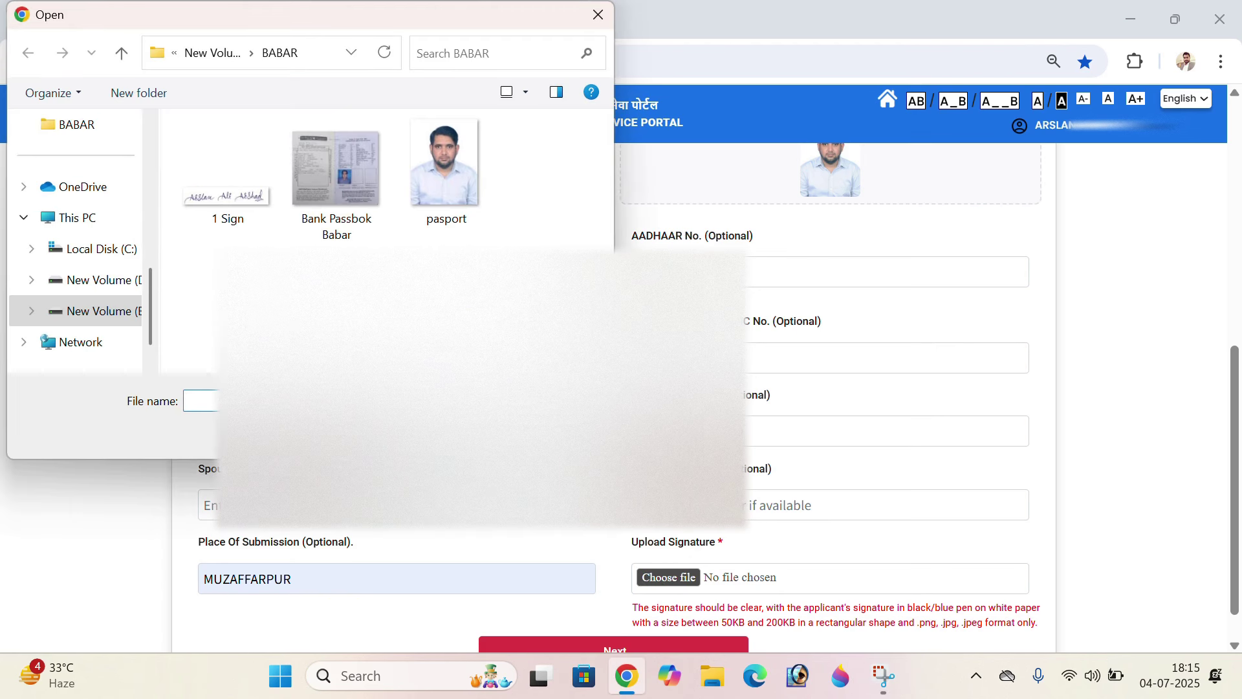
{"action": "left_click", "coordinate": [248, 219]}
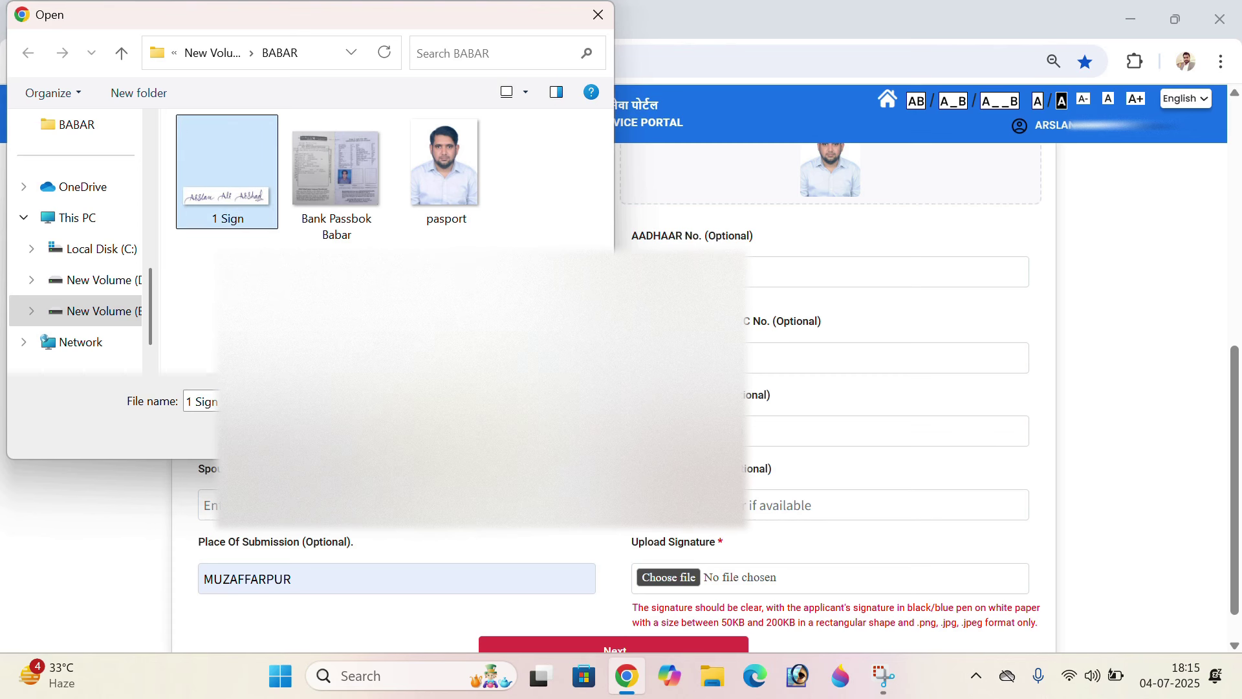
{"action": "left_click", "coordinate": [471, 435]}
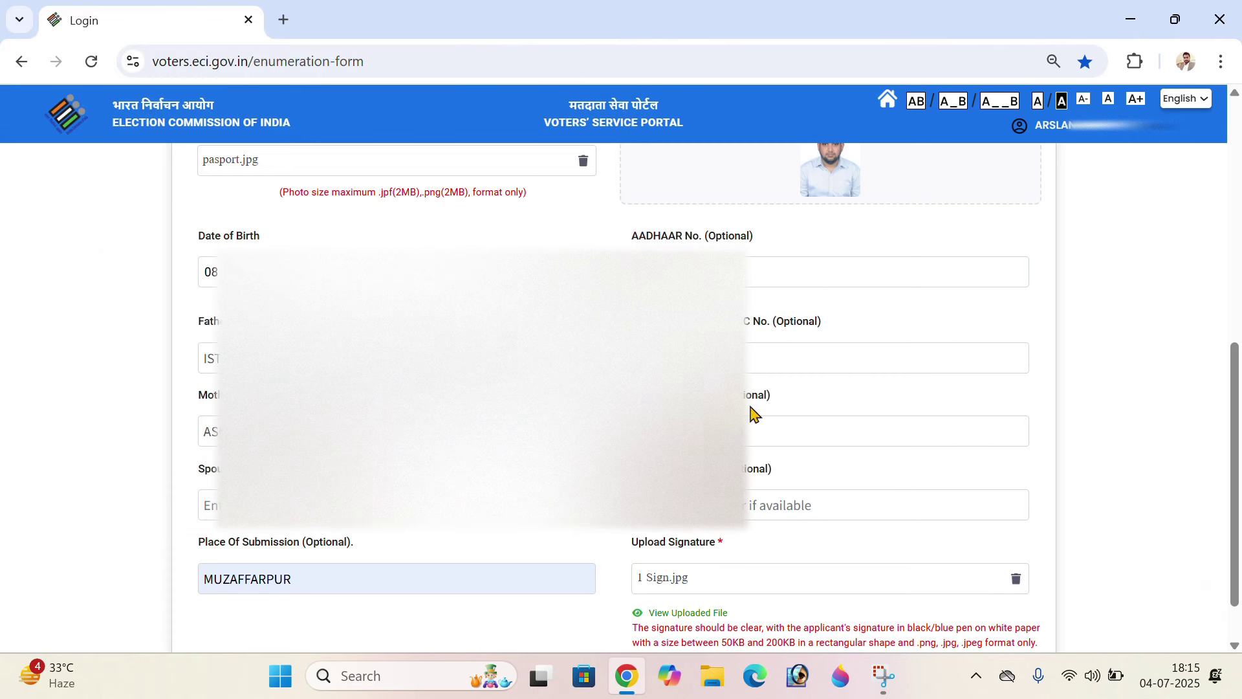
{"action": "left_click_drag", "start_coordinate": [1240, 374], "coordinate": [1240, 398]}
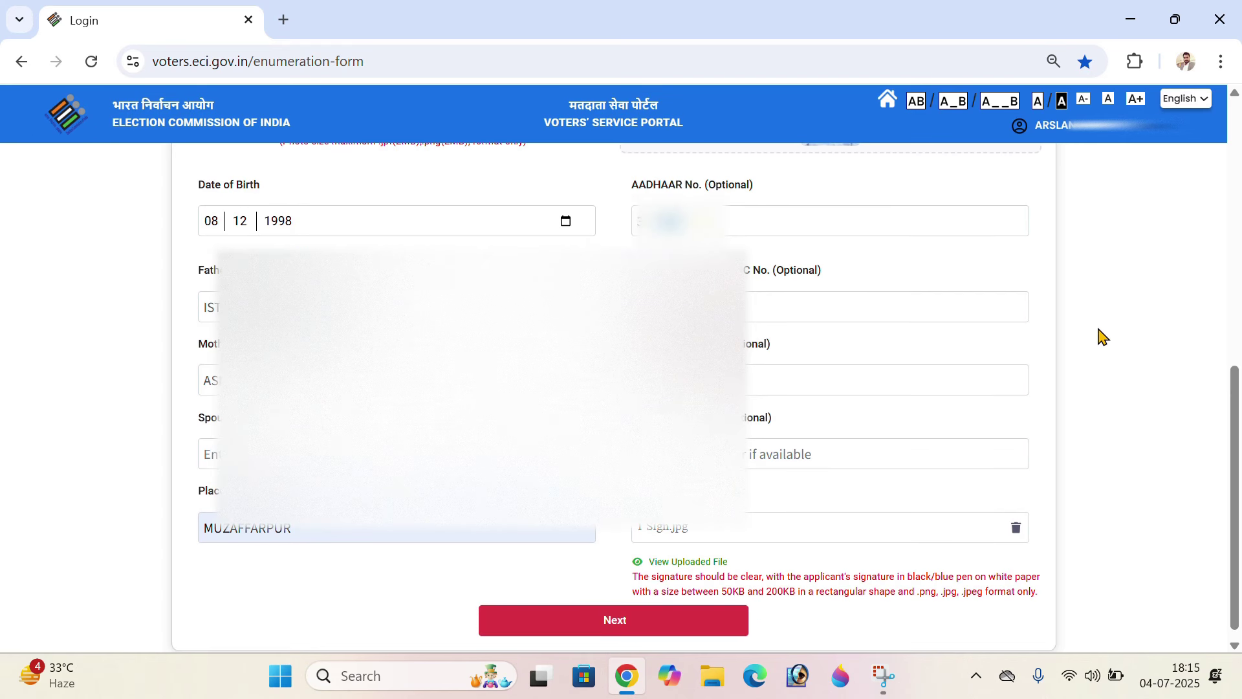
Step: Proceed from Details to the Declaration section's citizenship options
{"action": "left_click", "coordinate": [709, 630]}
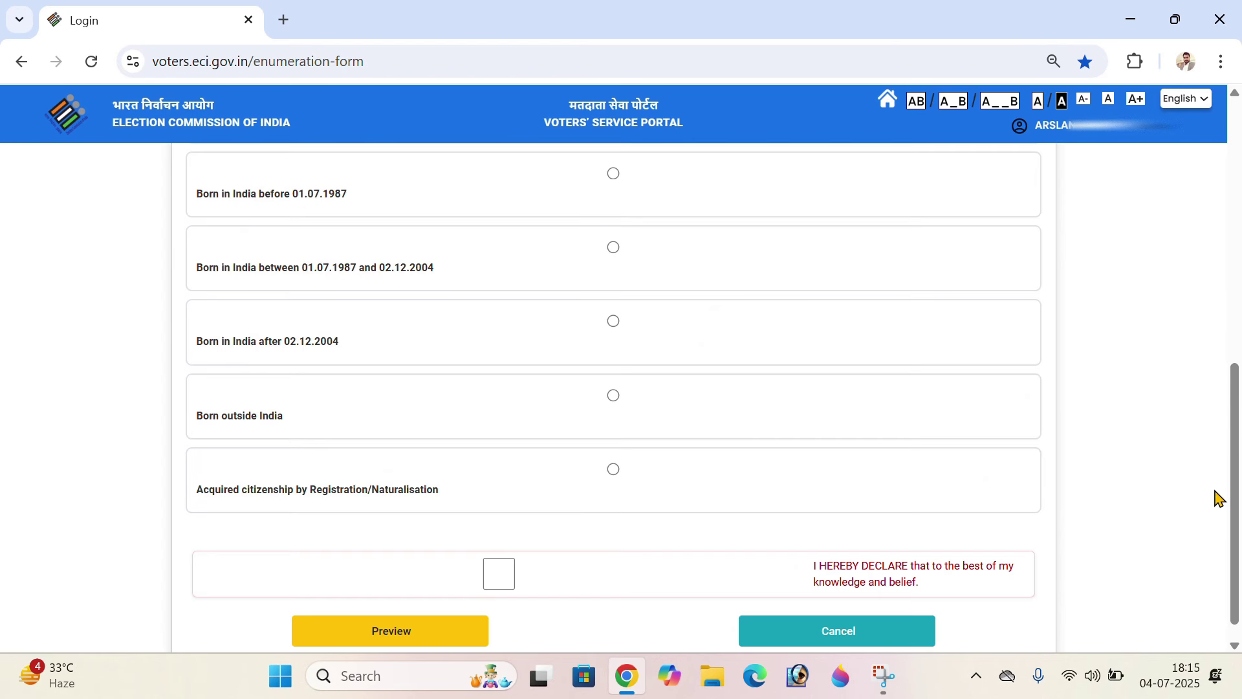
{"action": "left_click_drag", "start_coordinate": [1237, 495], "coordinate": [1241, 403]}
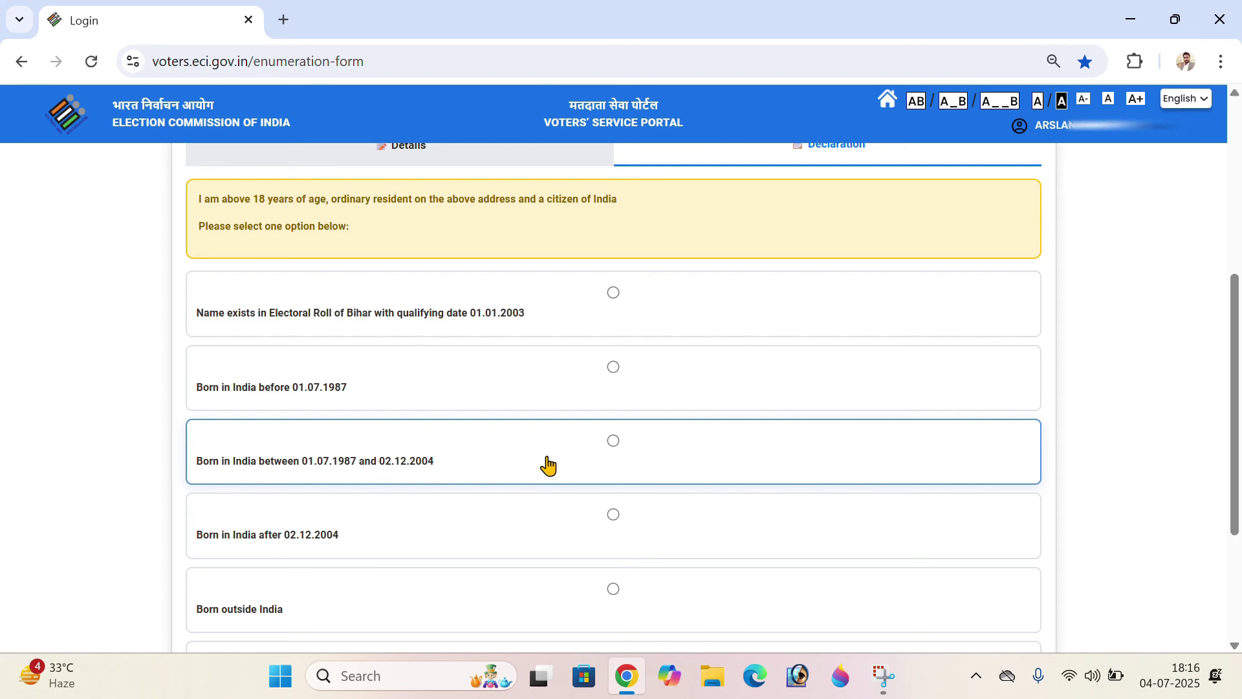
Step: Choose the 01.07.1987–02.12.2004 birth category with Matriculation/Educational certificate as document type
{"action": "left_click", "coordinate": [613, 441]}
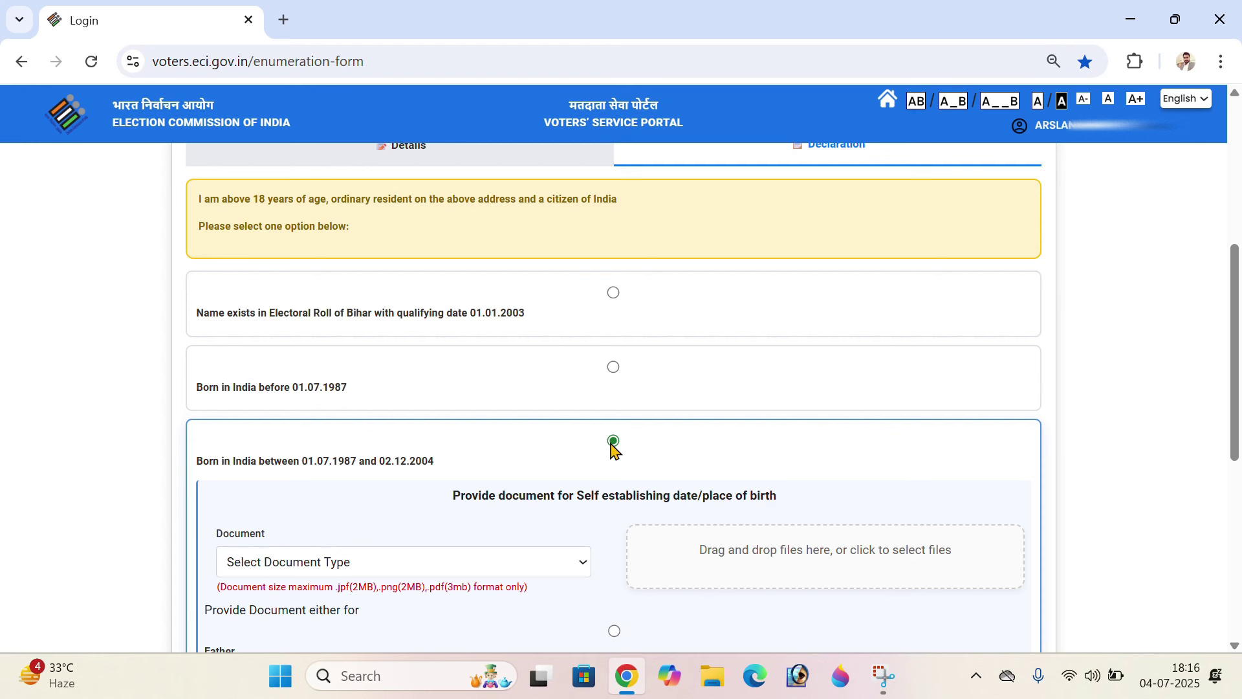
{"action": "scroll", "coordinate": [1239, 440], "scroll_direction": "down", "scroll_amount": 4}
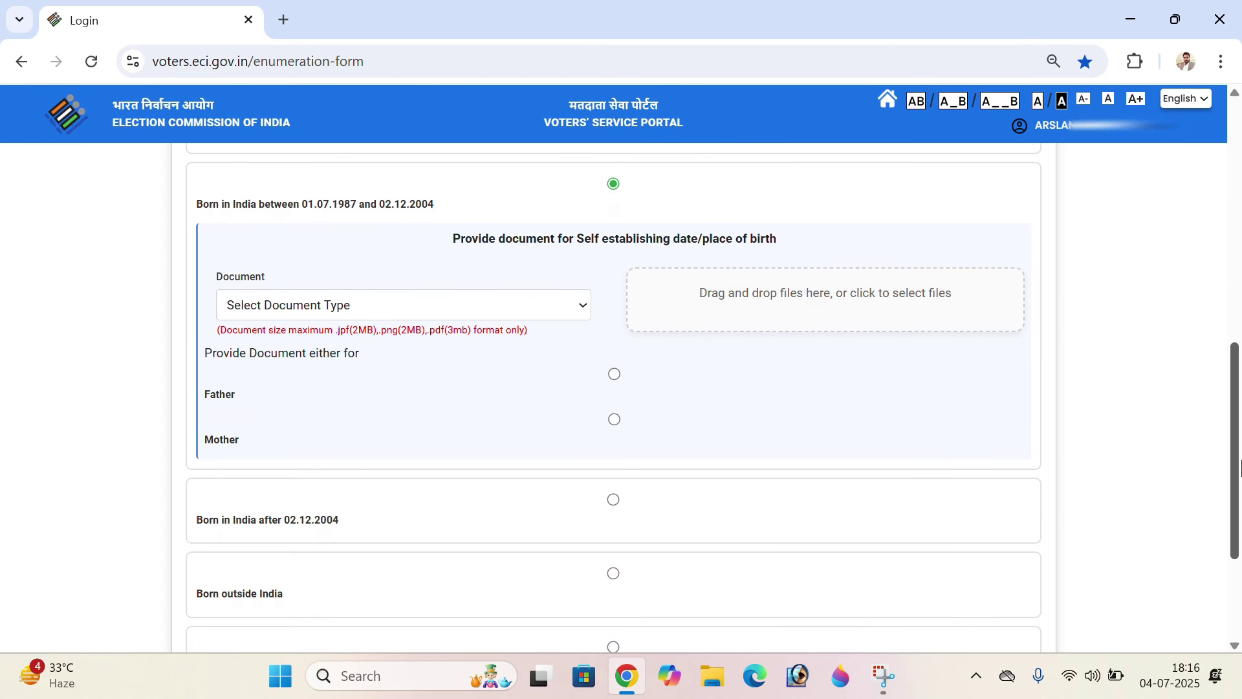
{"action": "left_click", "coordinate": [444, 309]}
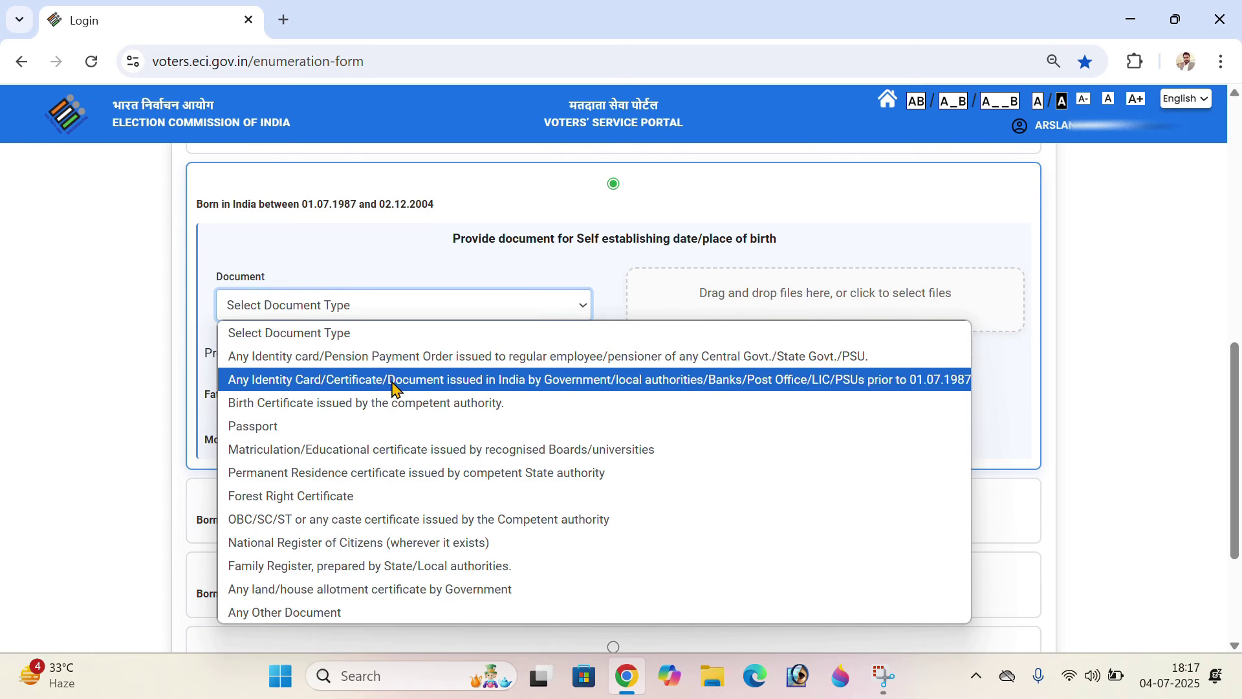
{"action": "left_click", "coordinate": [410, 451]}
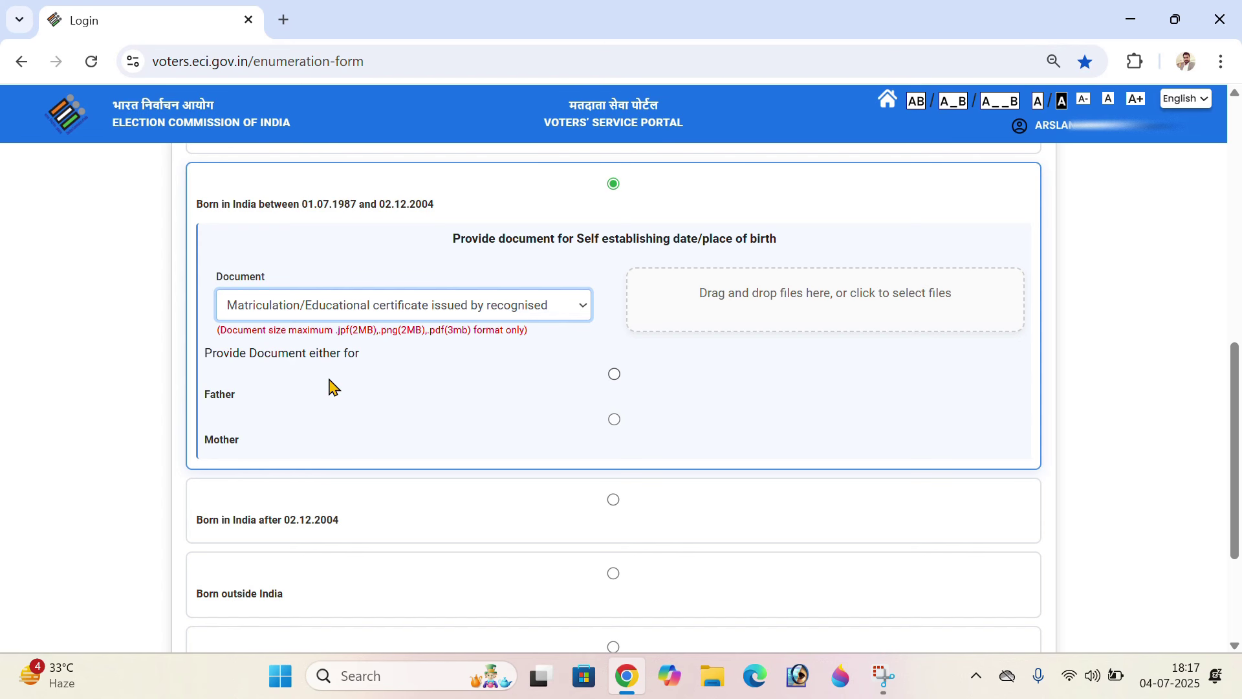
Step: Upload '10th Marksheet' from E:\BABAR as the self birth-date and place proof
{"action": "left_click", "coordinate": [710, 310]}
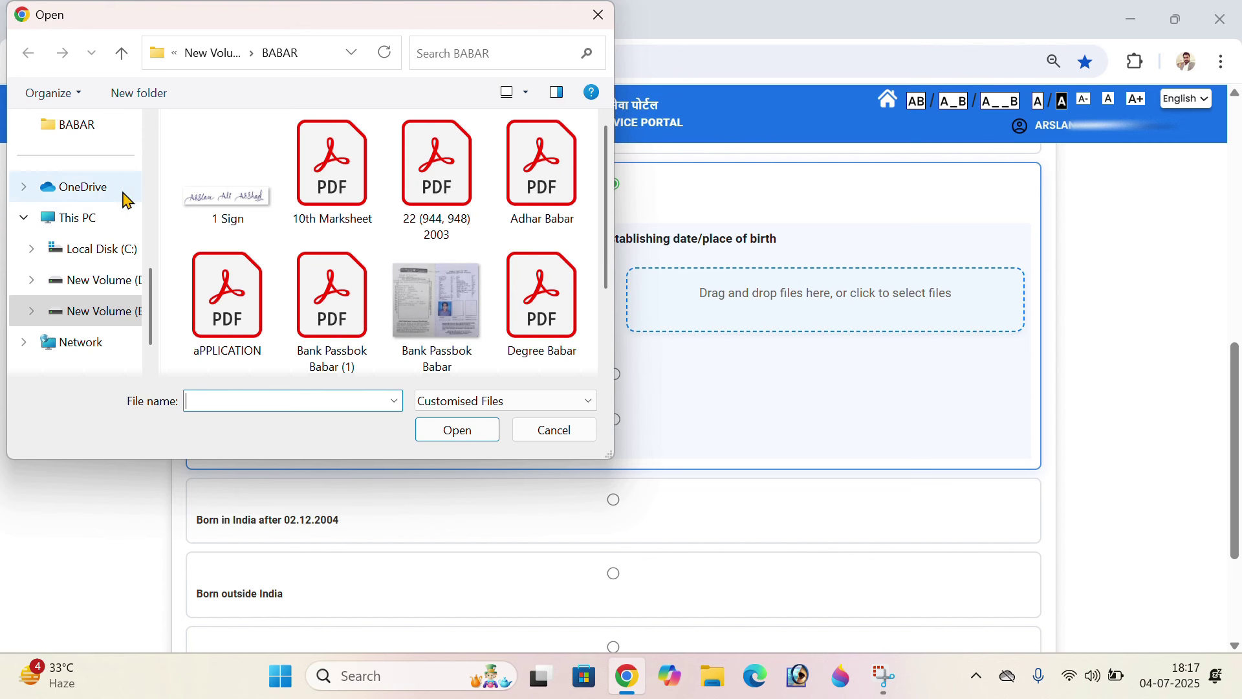
{"action": "scroll", "coordinate": [147, 304], "scroll_direction": "down", "scroll_amount": 1}
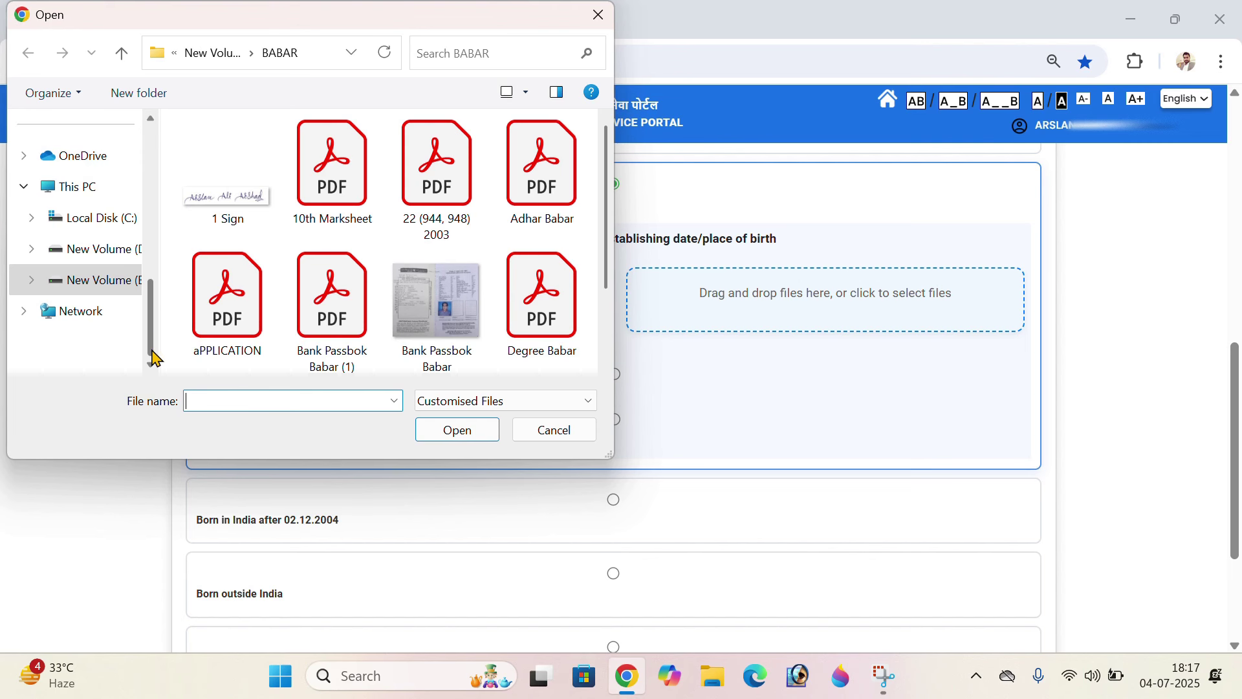
{"action": "left_click", "coordinate": [84, 283]}
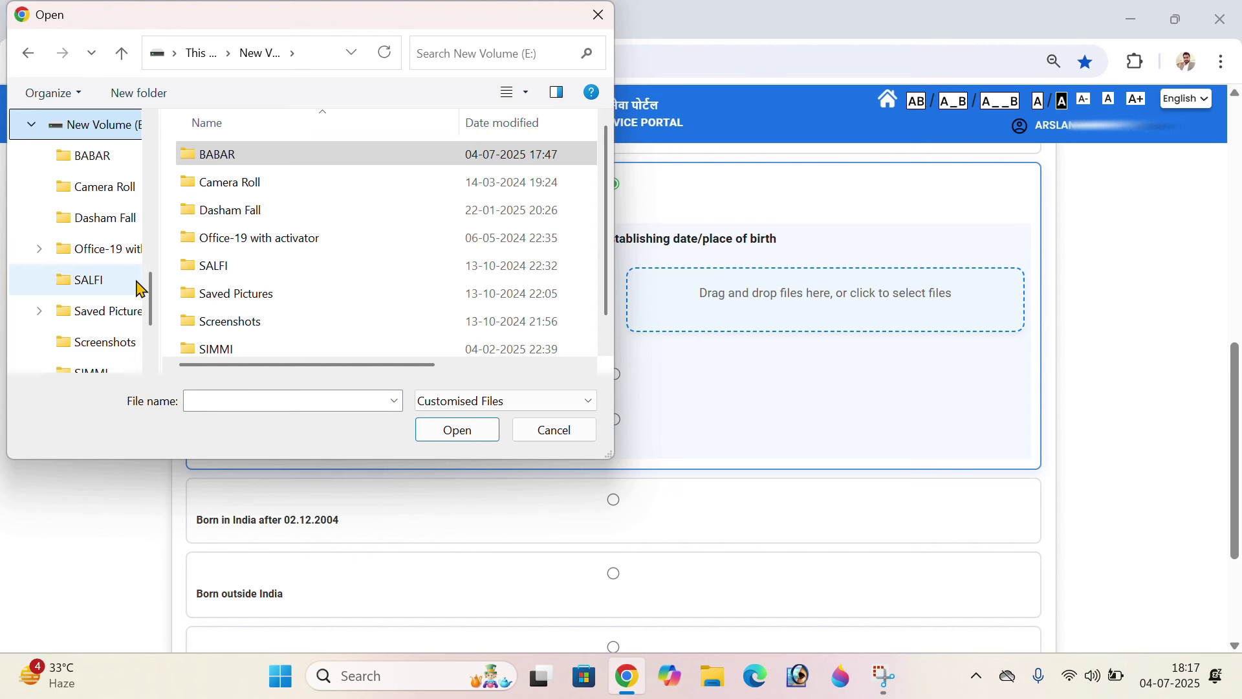
{"action": "left_click_drag", "start_coordinate": [150, 288], "coordinate": [156, 257]}
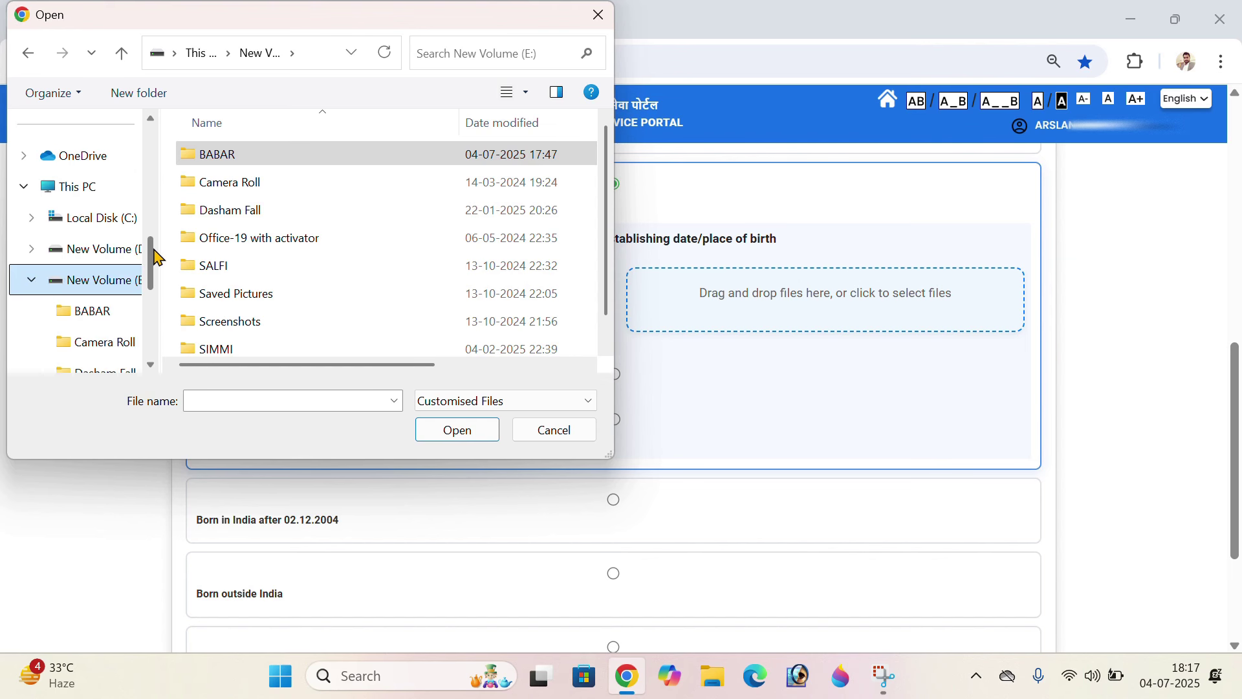
{"action": "scroll", "coordinate": [155, 257], "scroll_direction": "down", "scroll_amount": 1}
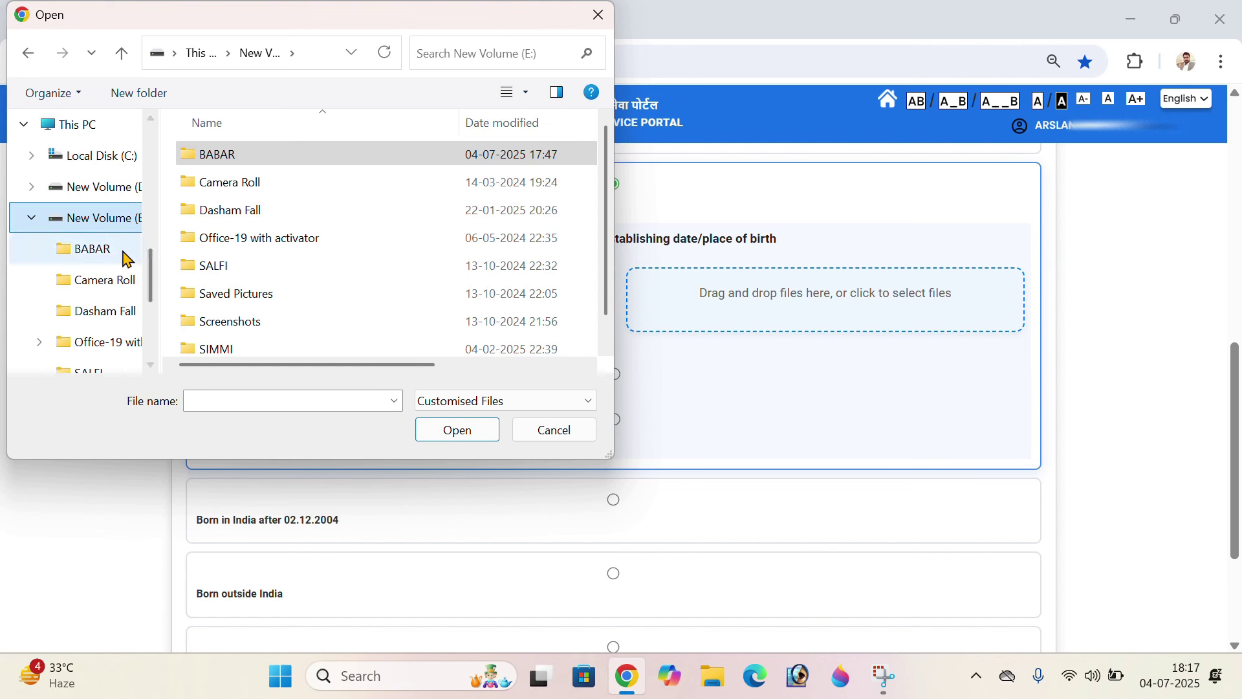
{"action": "left_click", "coordinate": [127, 258]}
{"action": "left_click", "coordinate": [355, 204]}
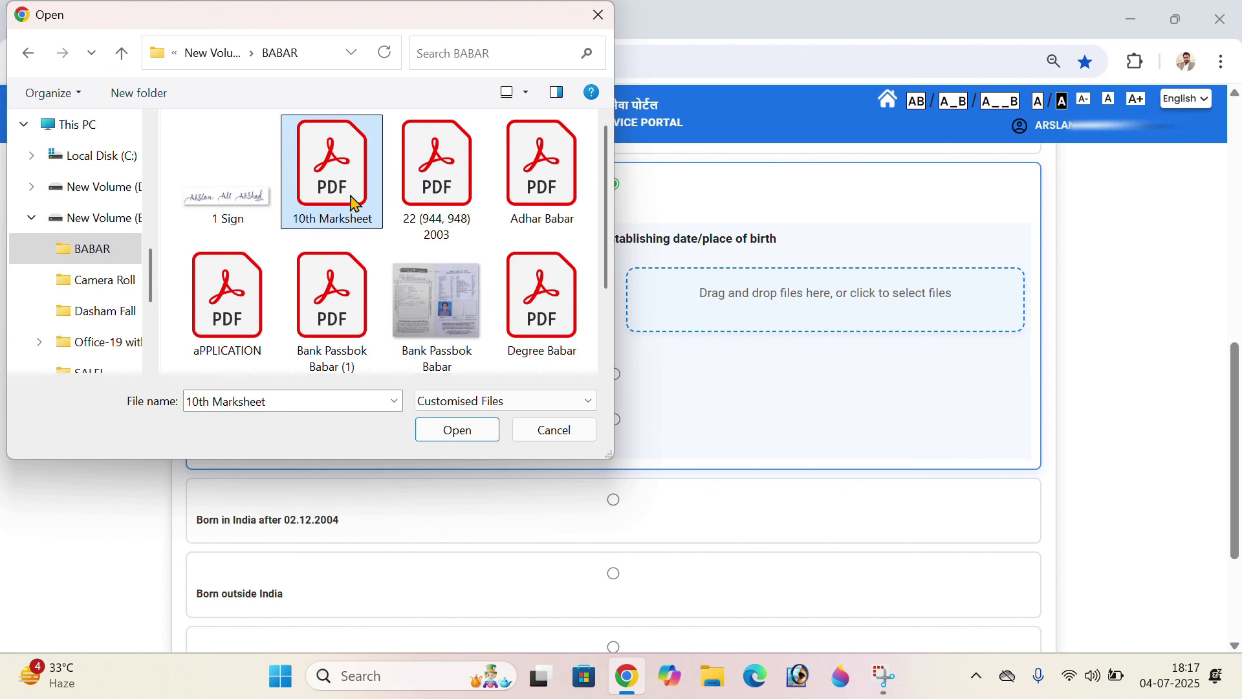
{"action": "left_click", "coordinate": [444, 443]}
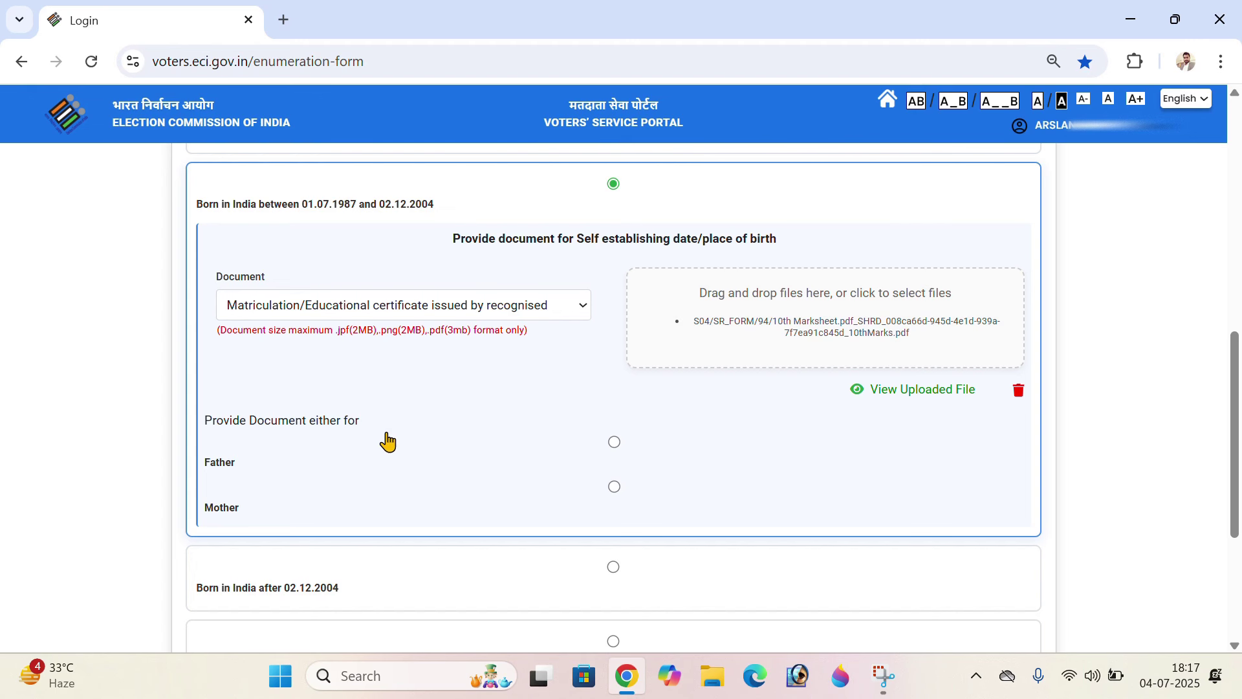
Step: Switch the parent proof to Mother with document 'Name exists in Electoral Roll of Bihar with qualifying date 01.01.2003'
{"action": "left_click", "coordinate": [615, 444]}
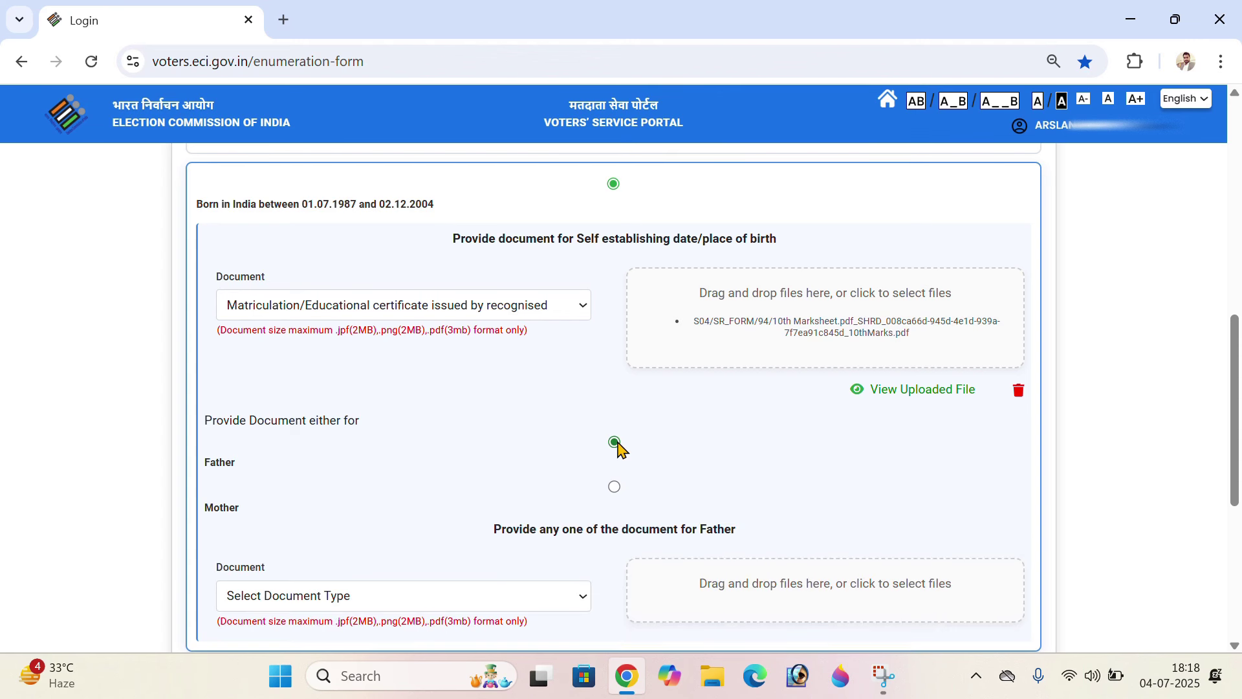
{"action": "left_click_drag", "start_coordinate": [1237, 378], "coordinate": [1239, 411]}
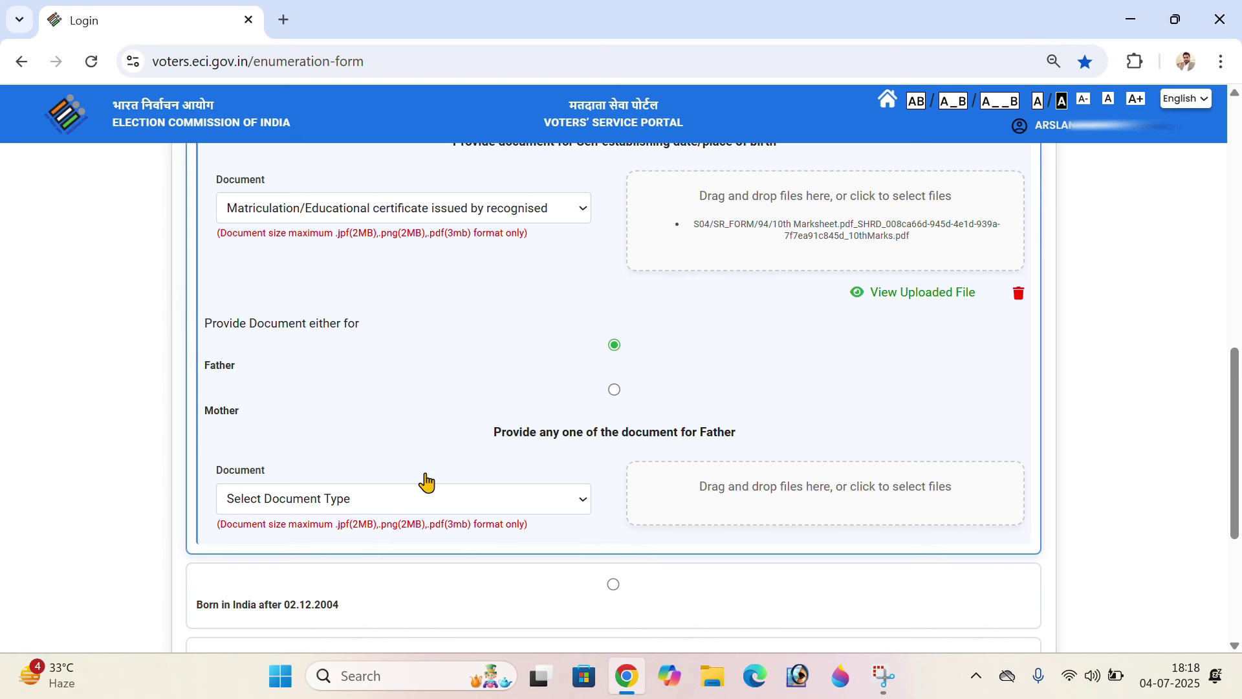
{"action": "left_click", "coordinate": [331, 510]}
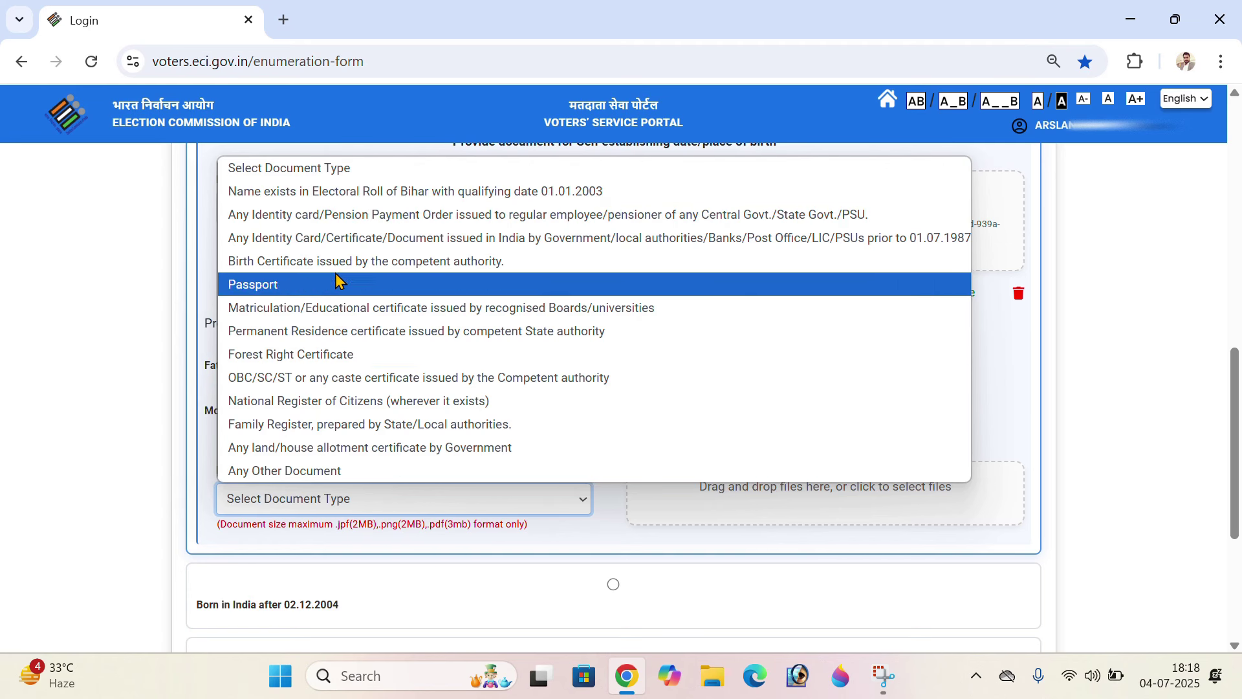
{"action": "left_click", "coordinate": [601, 531]}
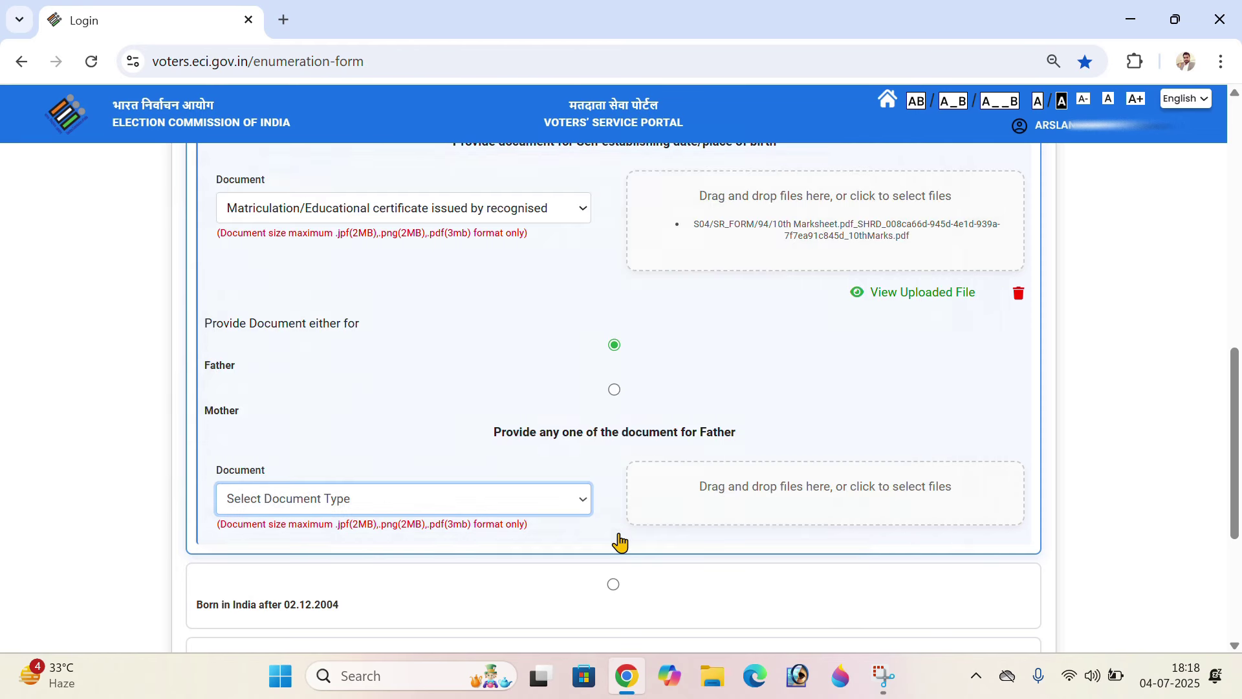
{"action": "left_click", "coordinate": [614, 390]}
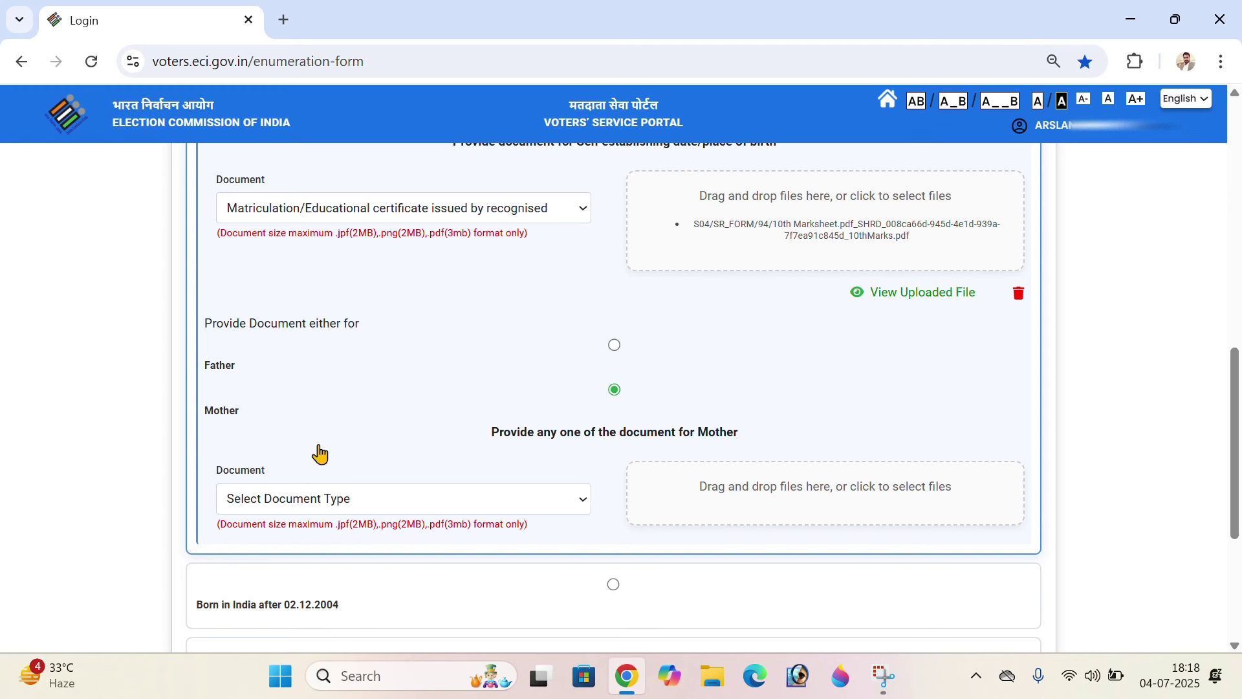
{"action": "left_click", "coordinate": [336, 501]}
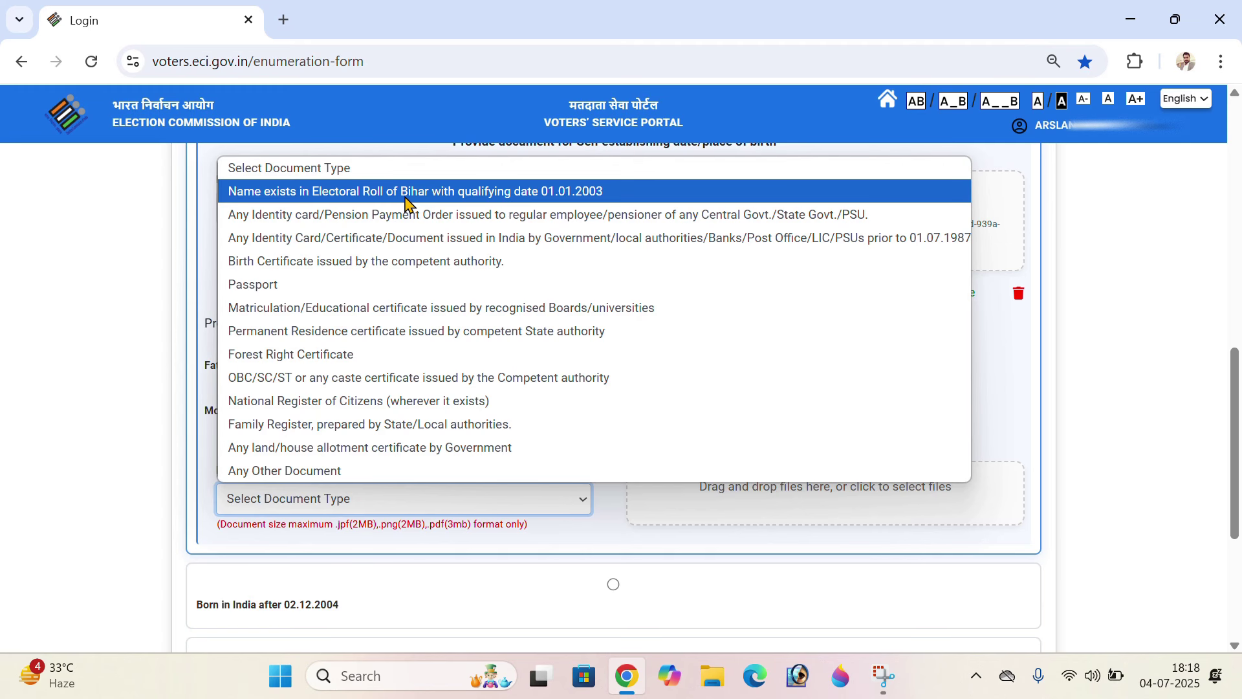
{"action": "left_click", "coordinate": [407, 204]}
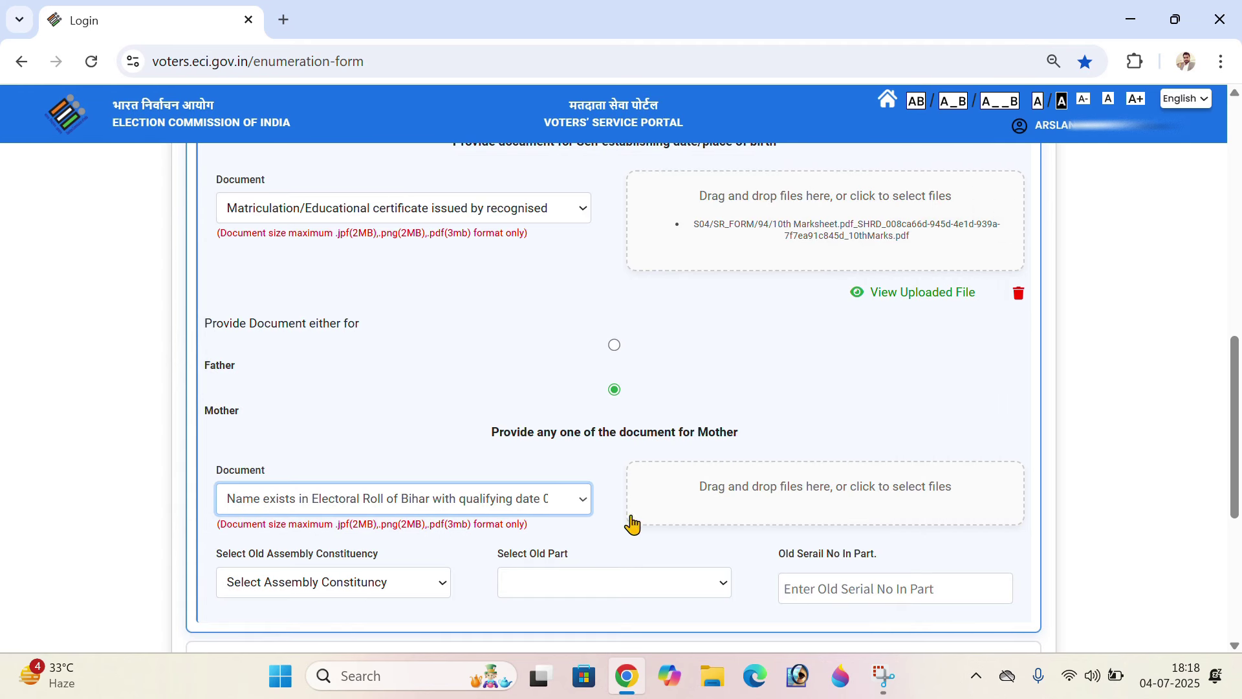
{"action": "left_click", "coordinate": [772, 486]}
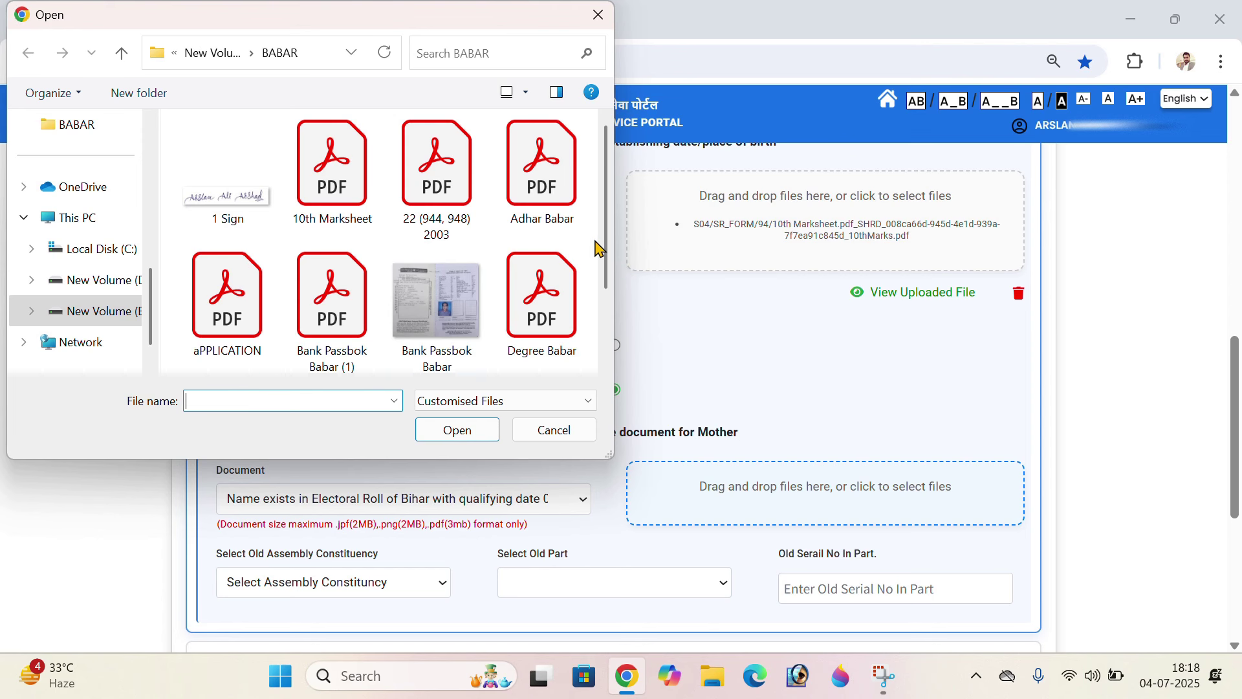
{"action": "left_click", "coordinate": [445, 189]}
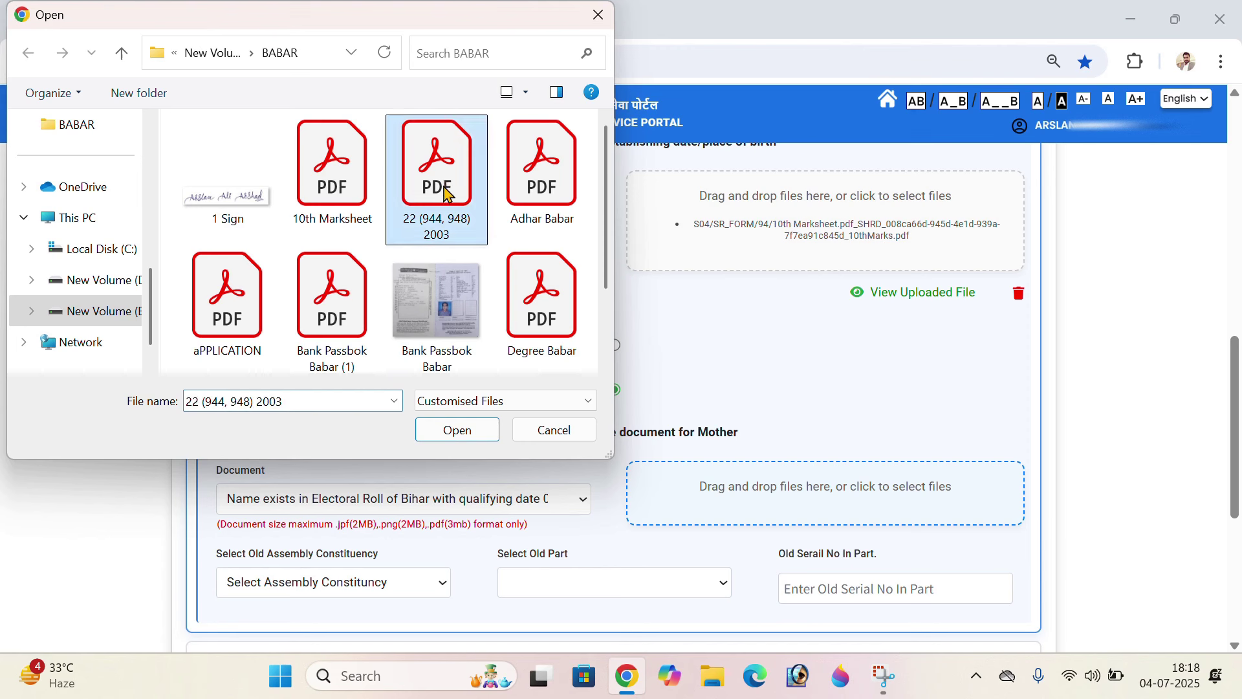
{"action": "left_click", "coordinate": [470, 440]}
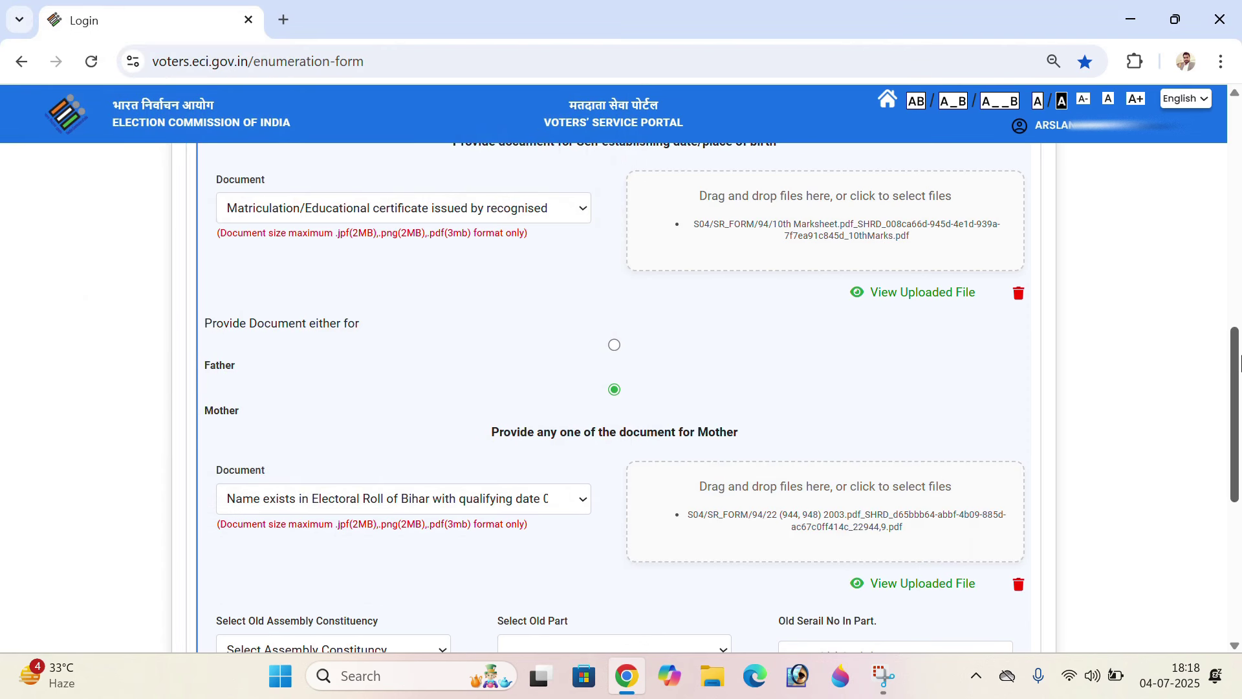
{"action": "left_click_drag", "start_coordinate": [1234, 335], "coordinate": [1239, 447]}
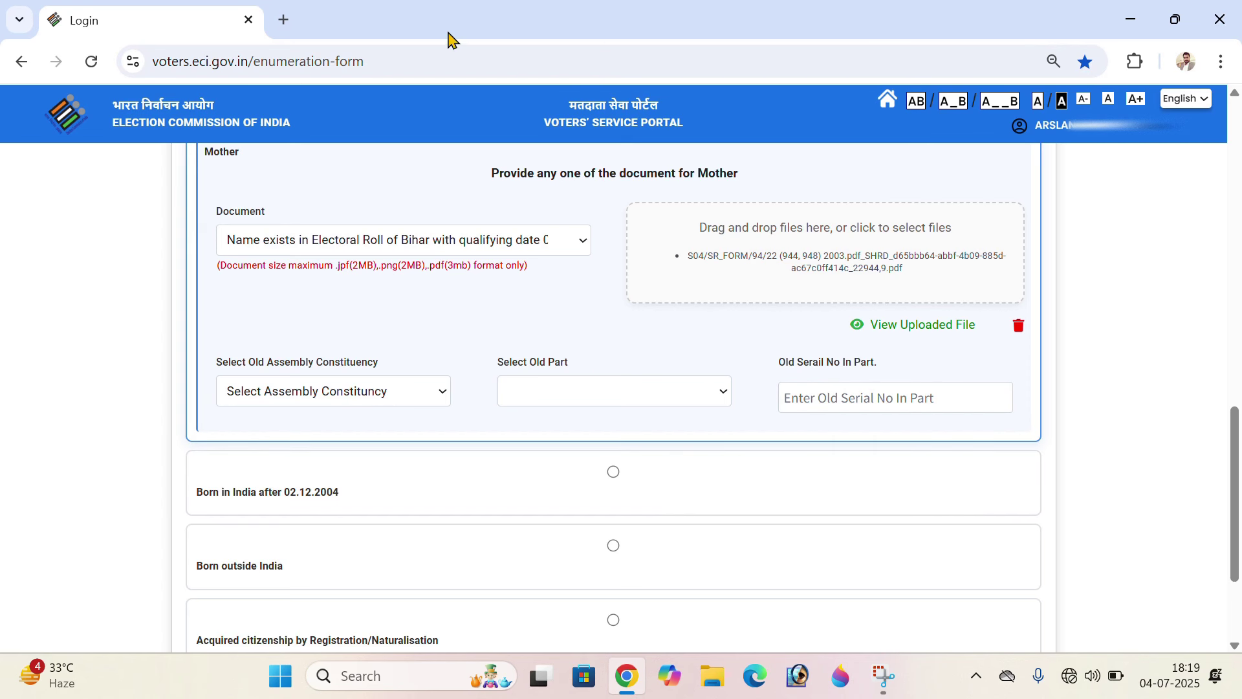
Step: Set the mother's Old Assembly Constituency to 59-मुजफ्फरपुर
{"action": "left_click", "coordinate": [377, 391]}
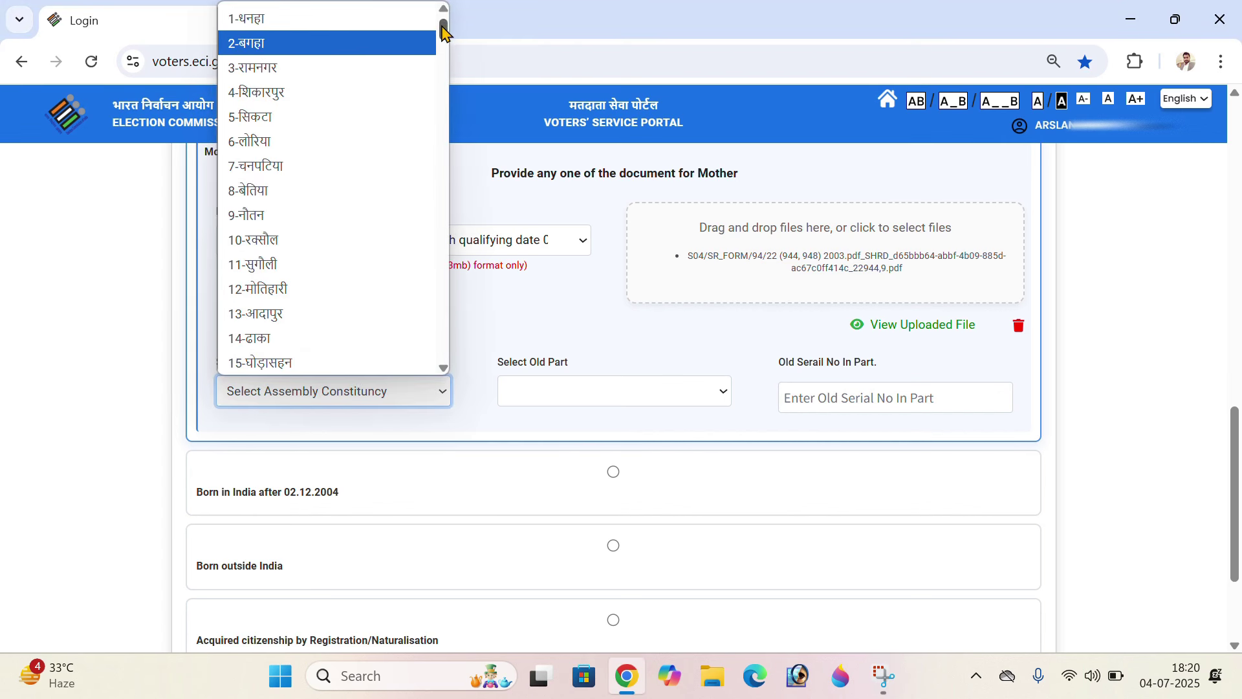
{"action": "left_click_drag", "start_coordinate": [443, 28], "coordinate": [443, 79]}
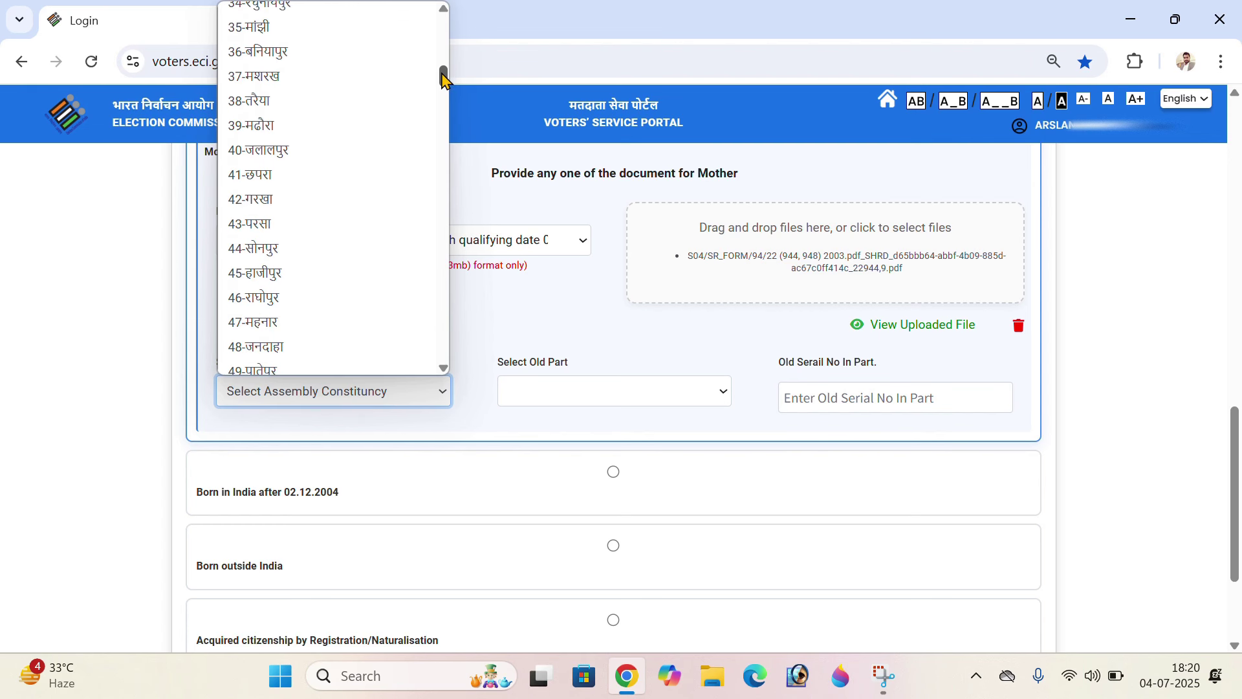
{"action": "left_click", "coordinate": [480, 119]}
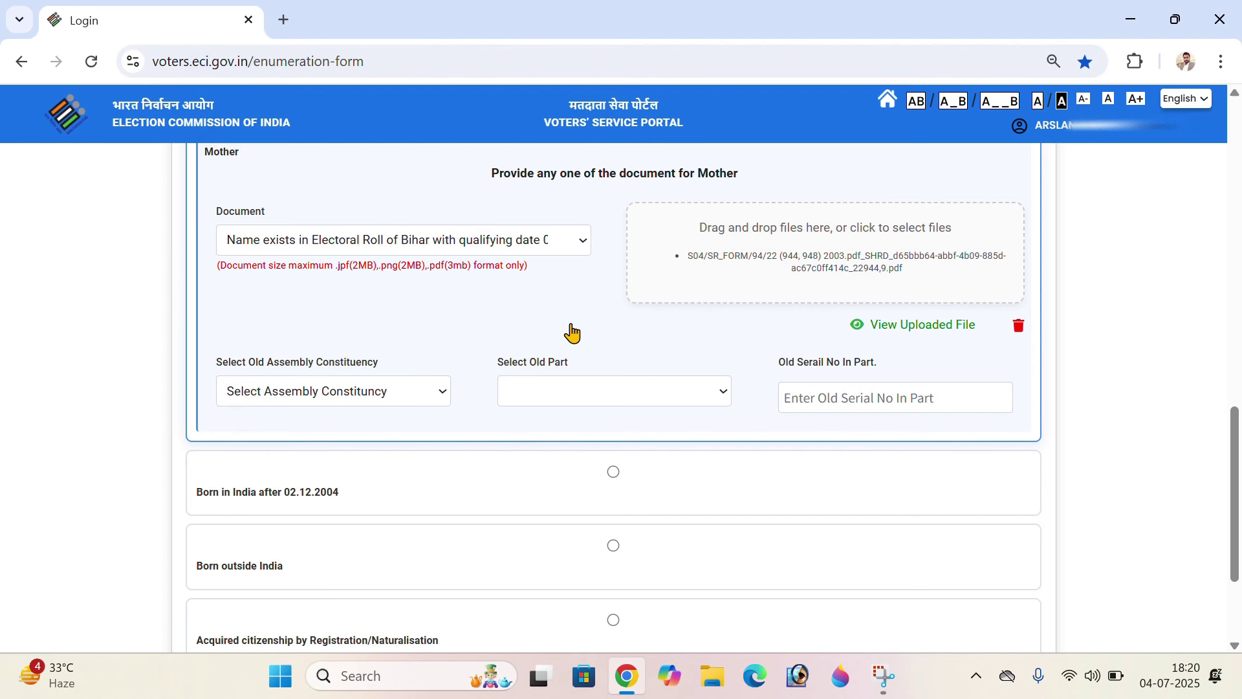
{"action": "left_click", "coordinate": [420, 401]}
{"action": "scroll", "coordinate": [420, 162], "scroll_direction": "down", "scroll_amount": 1}
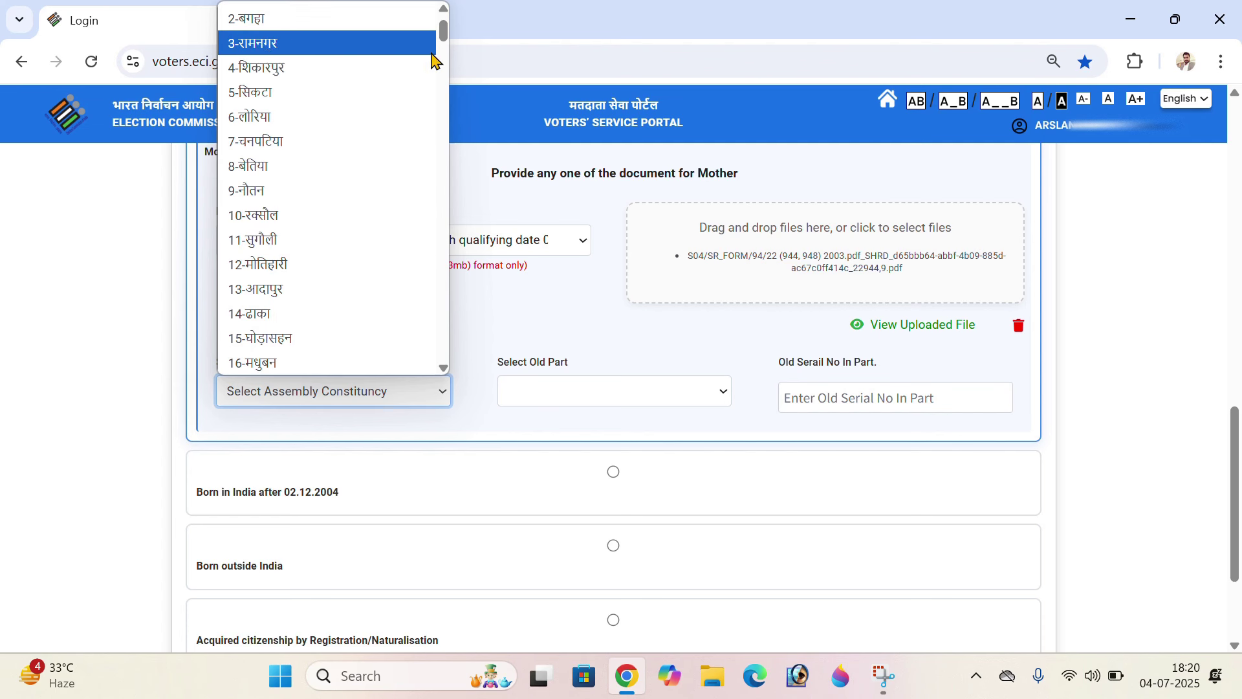
{"action": "left_click_drag", "start_coordinate": [444, 39], "coordinate": [446, 105]}
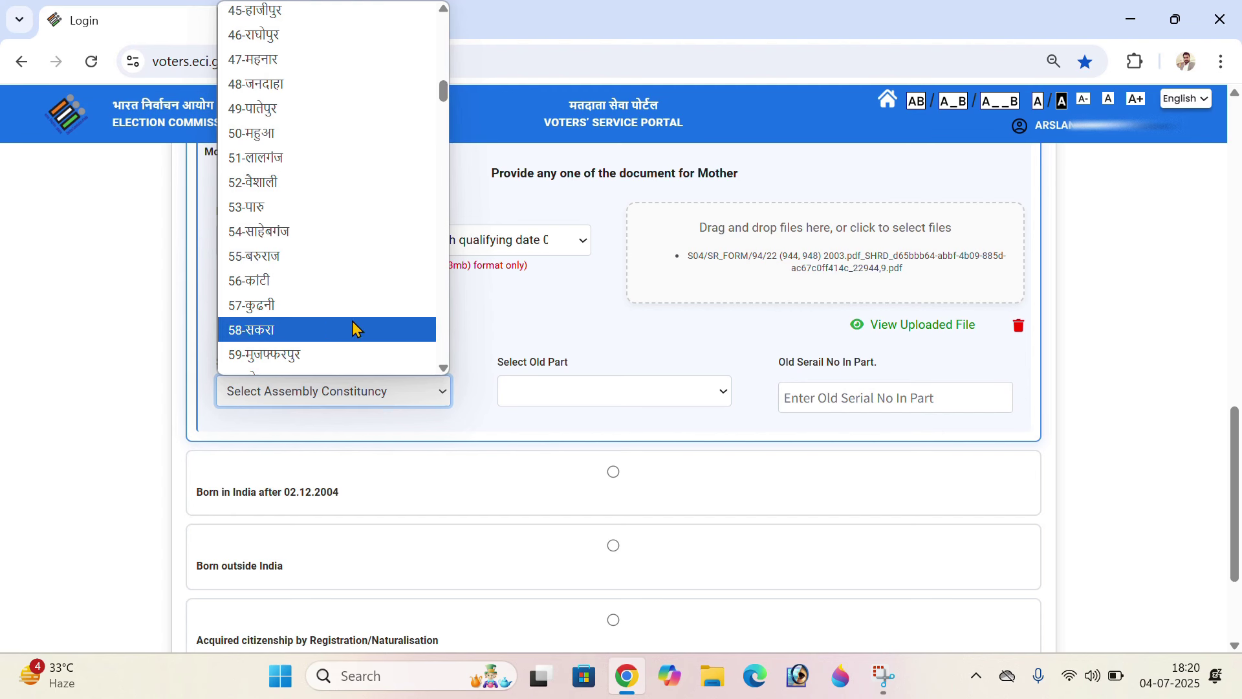
{"action": "left_click", "coordinate": [350, 357]}
Step: Select part 22 as the mother's Old Part
{"action": "left_click", "coordinate": [635, 402]}
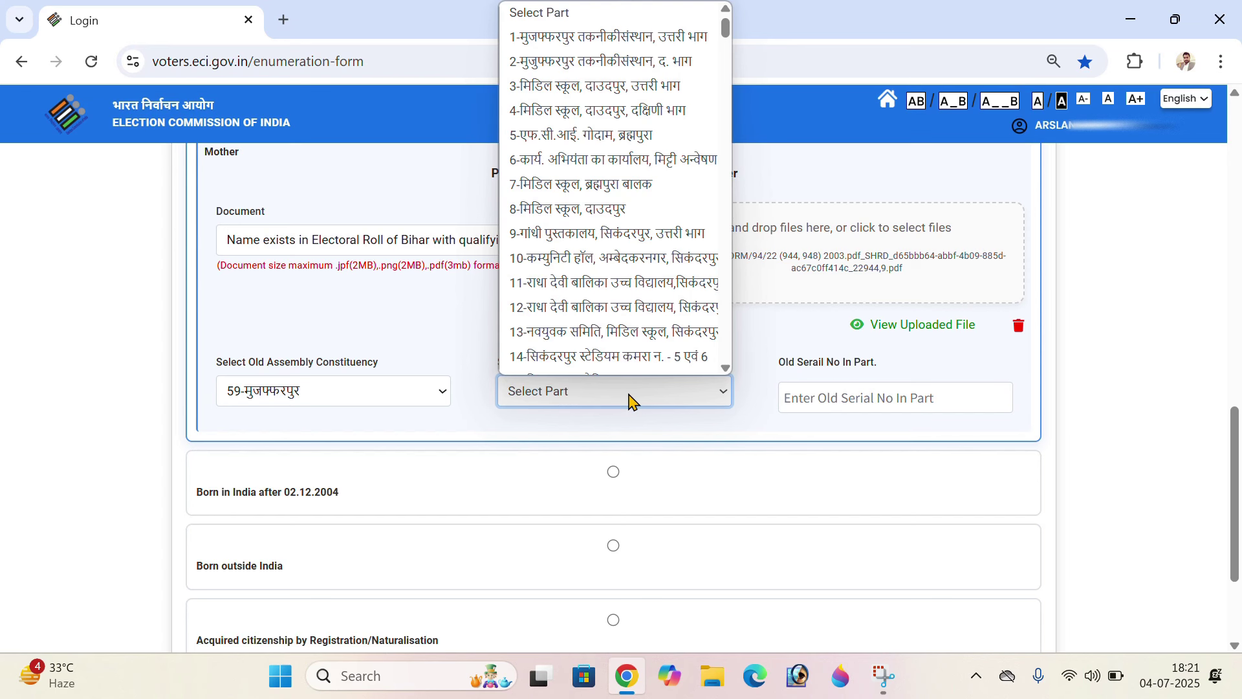
{"action": "scroll", "coordinate": [654, 277], "scroll_direction": "down", "scroll_amount": 1}
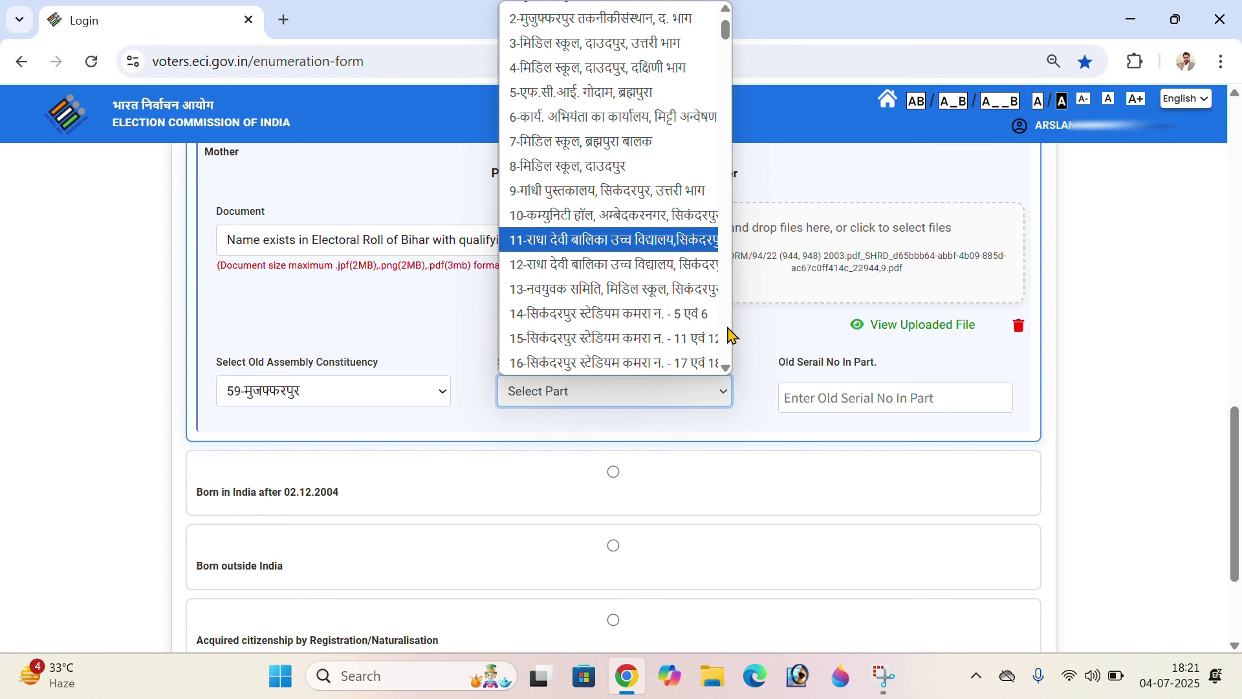
{"action": "left_click", "coordinate": [726, 368]}
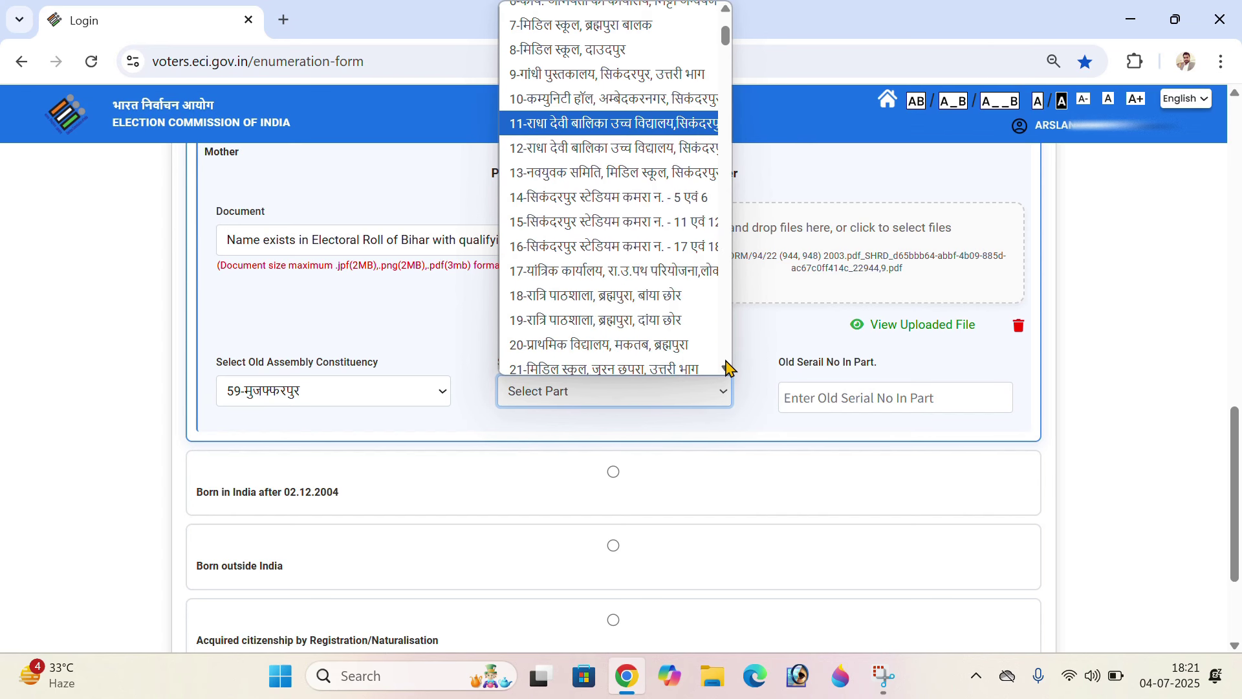
{"action": "left_click", "coordinate": [726, 367]}
{"action": "left_click", "coordinate": [726, 367]}
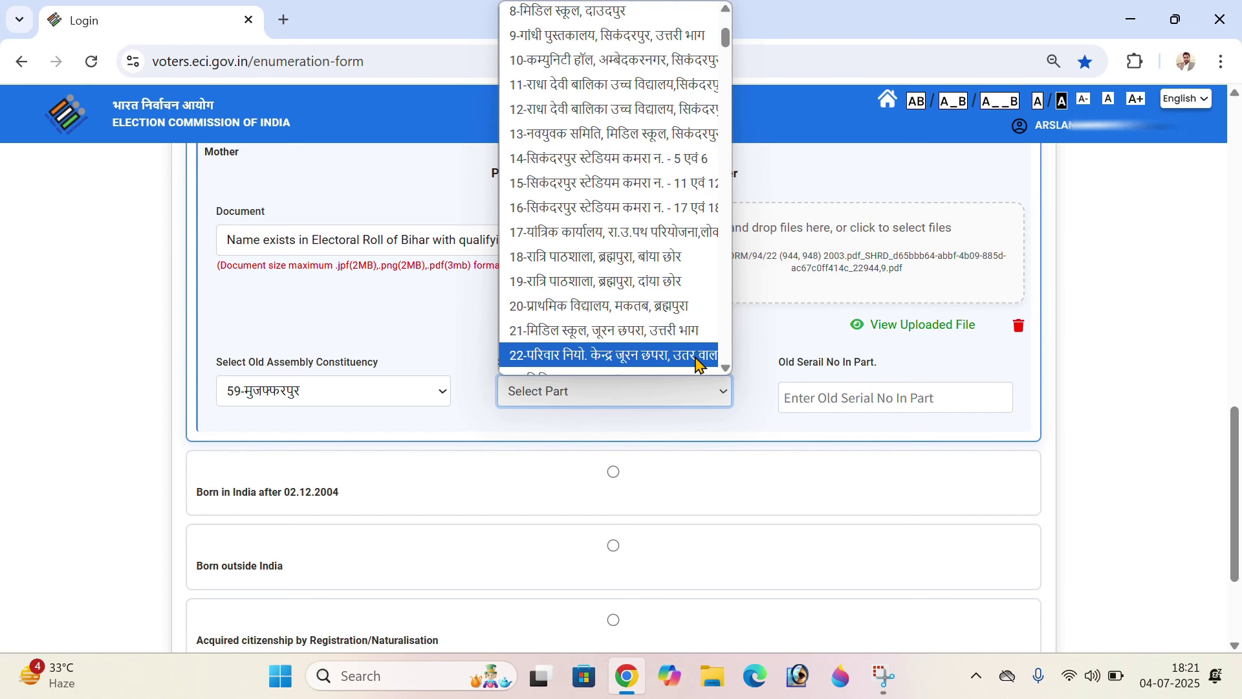
{"action": "left_click", "coordinate": [697, 357]}
{"action": "left_click", "coordinate": [803, 401]}
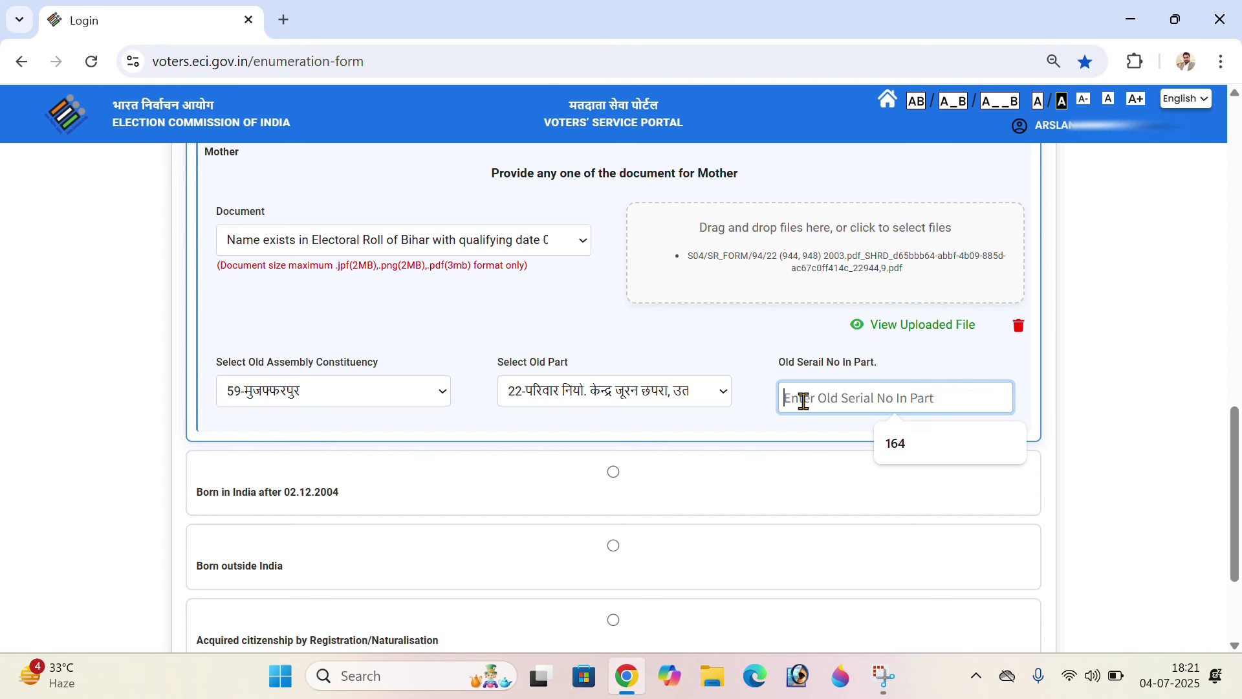
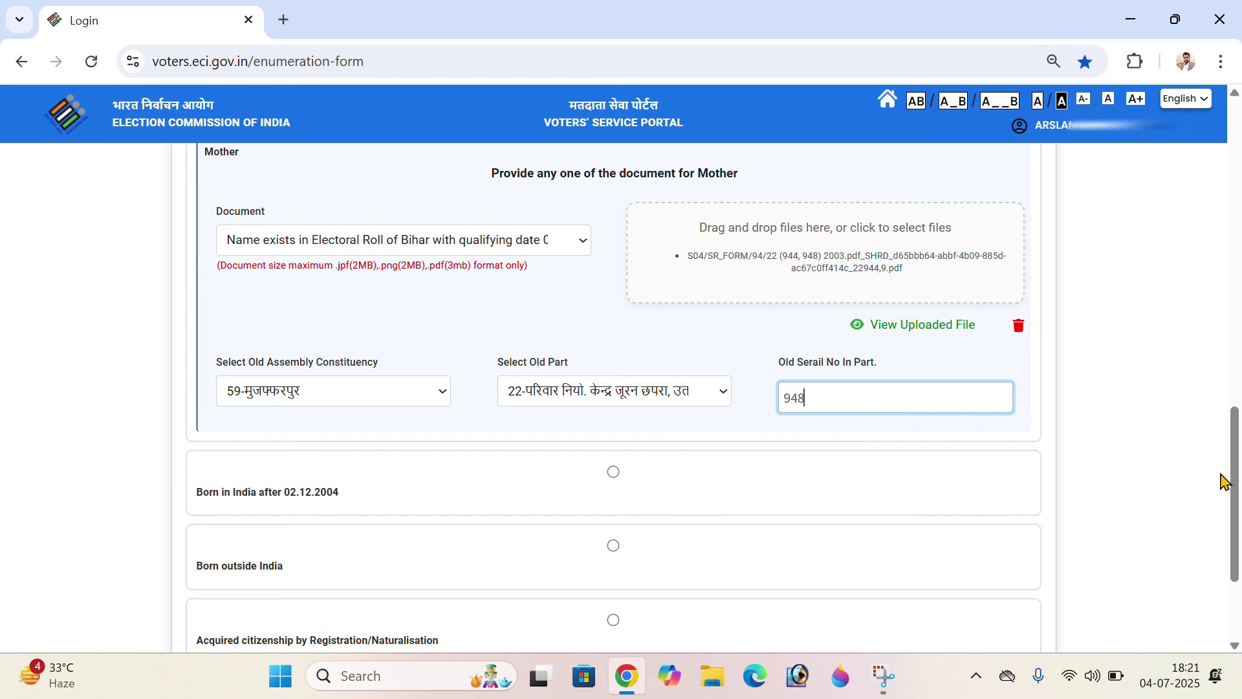
{"action": "left_click", "coordinate": [1150, 476]}
{"action": "left_click_drag", "start_coordinate": [1229, 480], "coordinate": [1239, 537]}
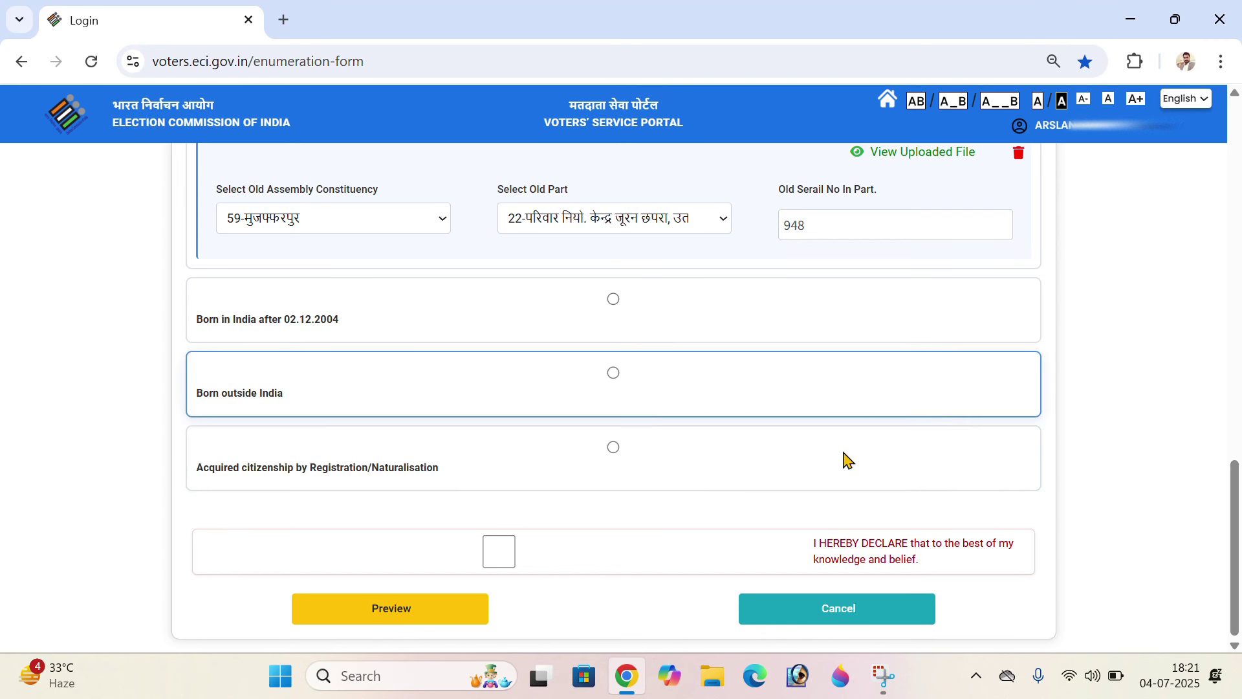
Step: Tick the I HEREBY DECLARE checkbox and review the form preview before closing it
{"action": "left_click", "coordinate": [497, 560]}
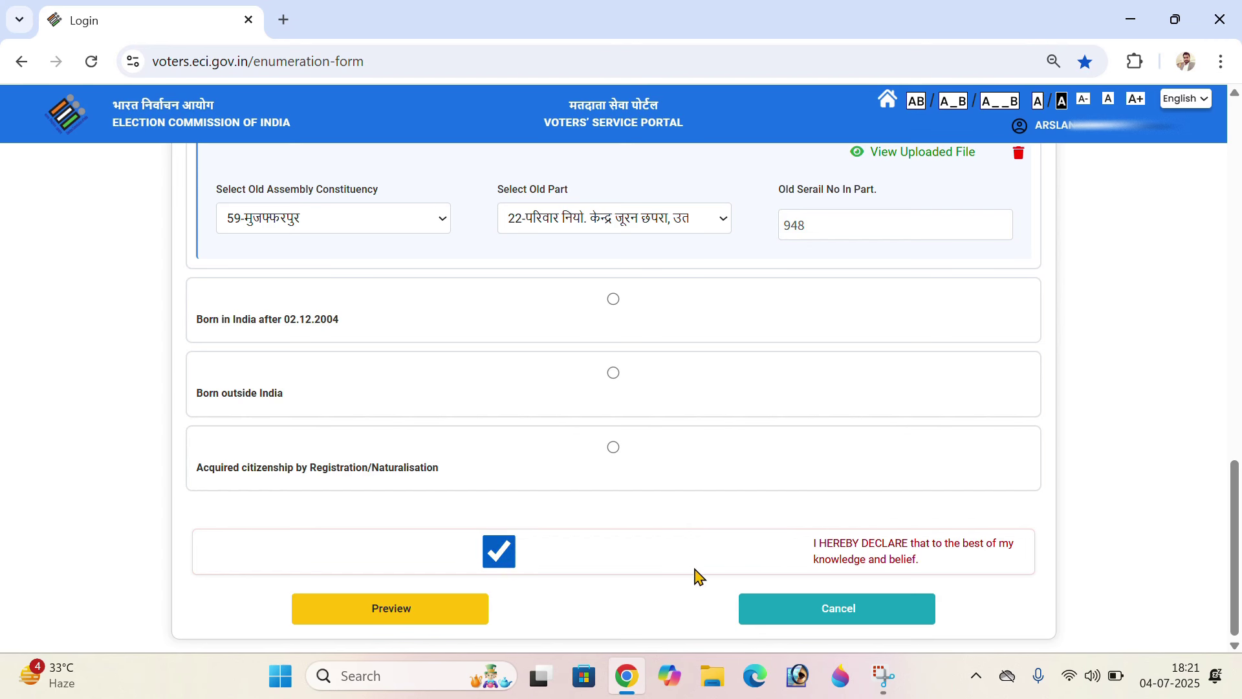
{"action": "left_click", "coordinate": [399, 616]}
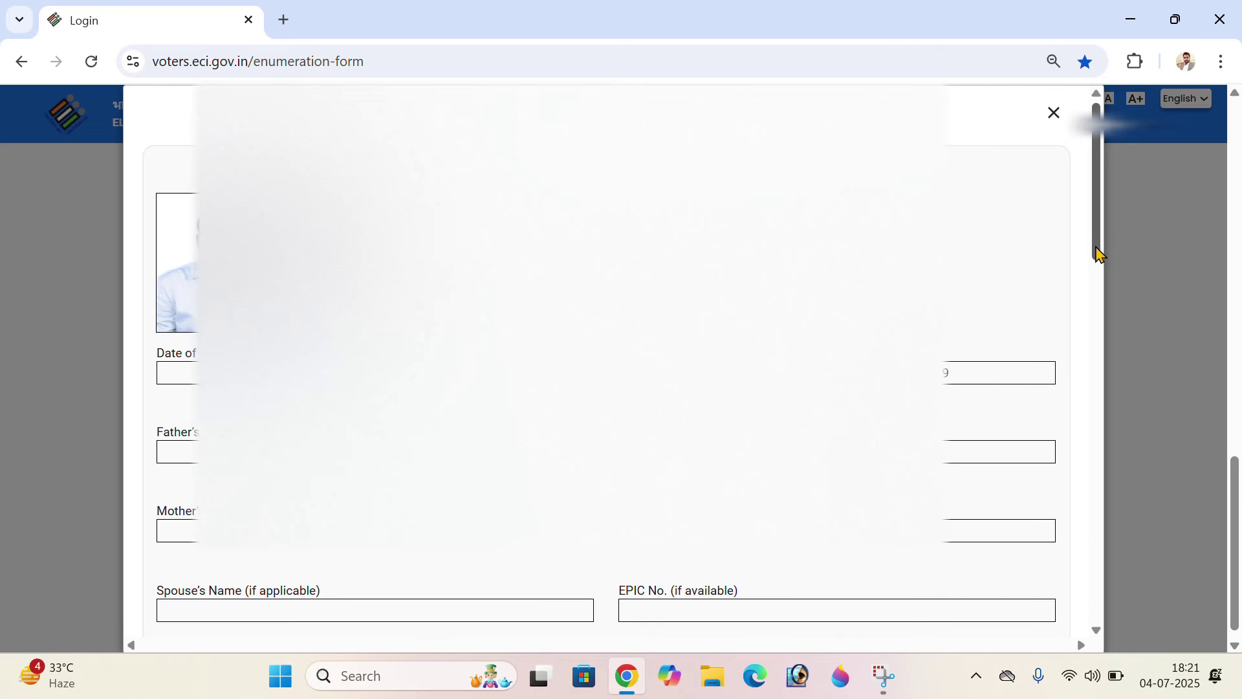
{"action": "left_click_drag", "start_coordinate": [1098, 254], "coordinate": [1123, 613]}
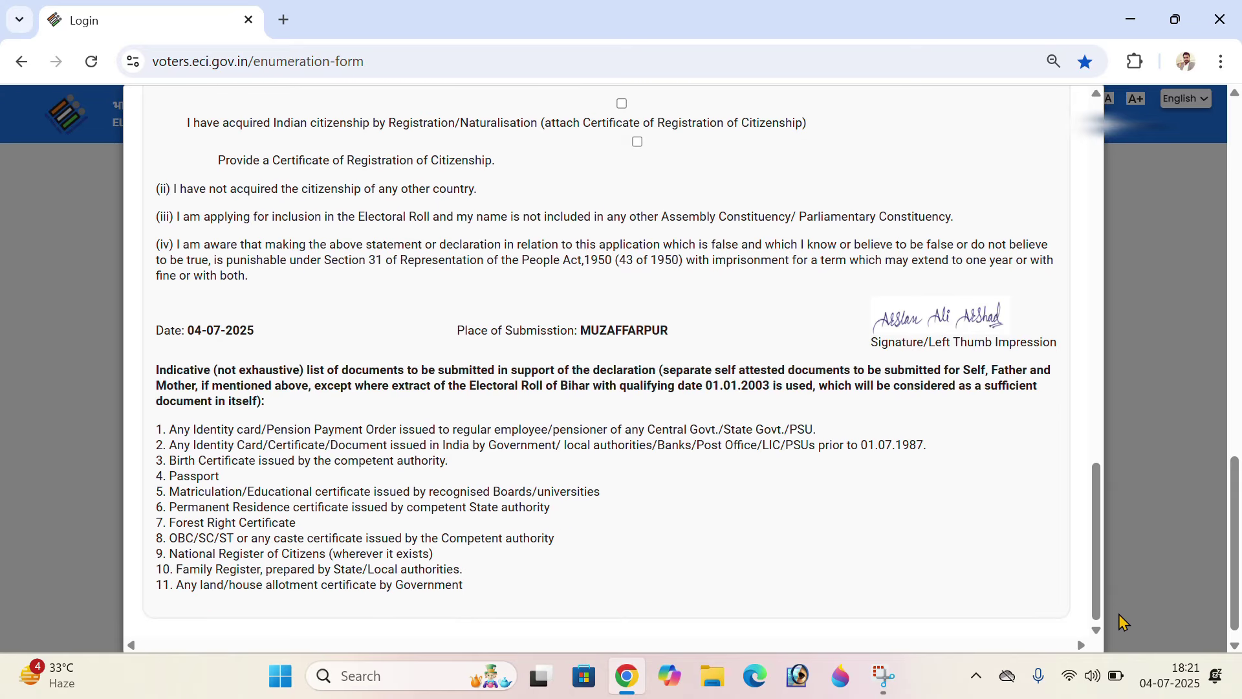
{"action": "left_click_drag", "start_coordinate": [1095, 541], "coordinate": [1096, 117]}
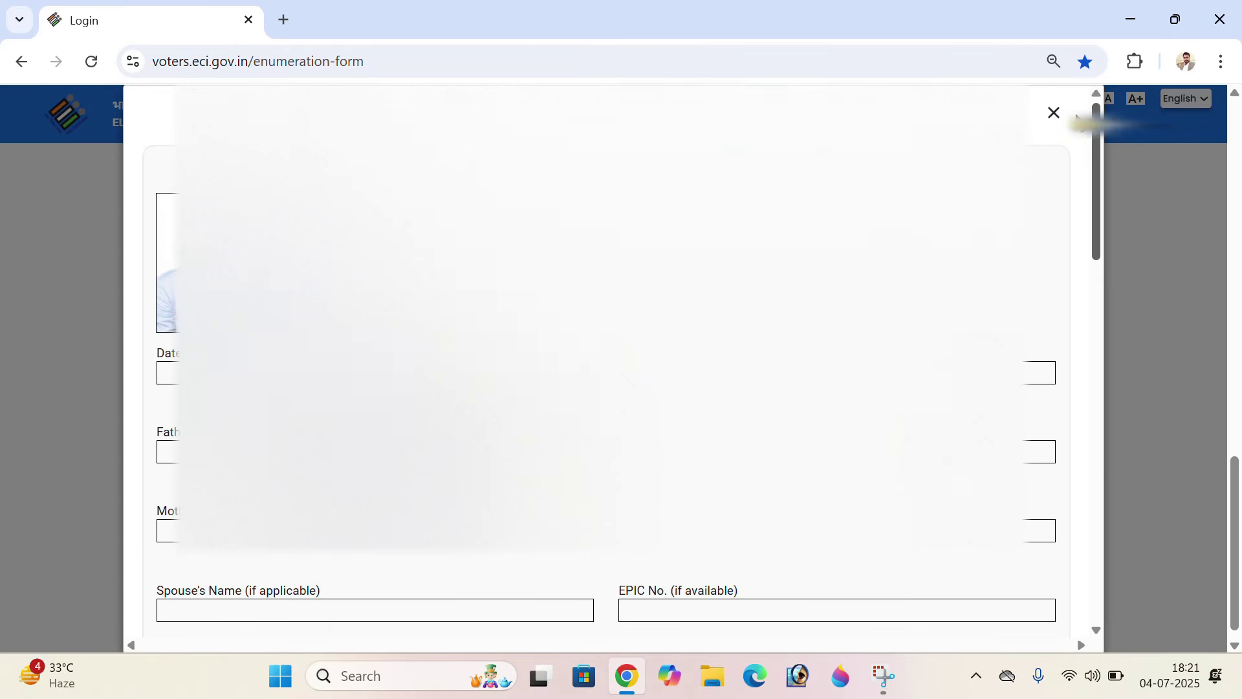
{"action": "left_click", "coordinate": [1052, 115]}
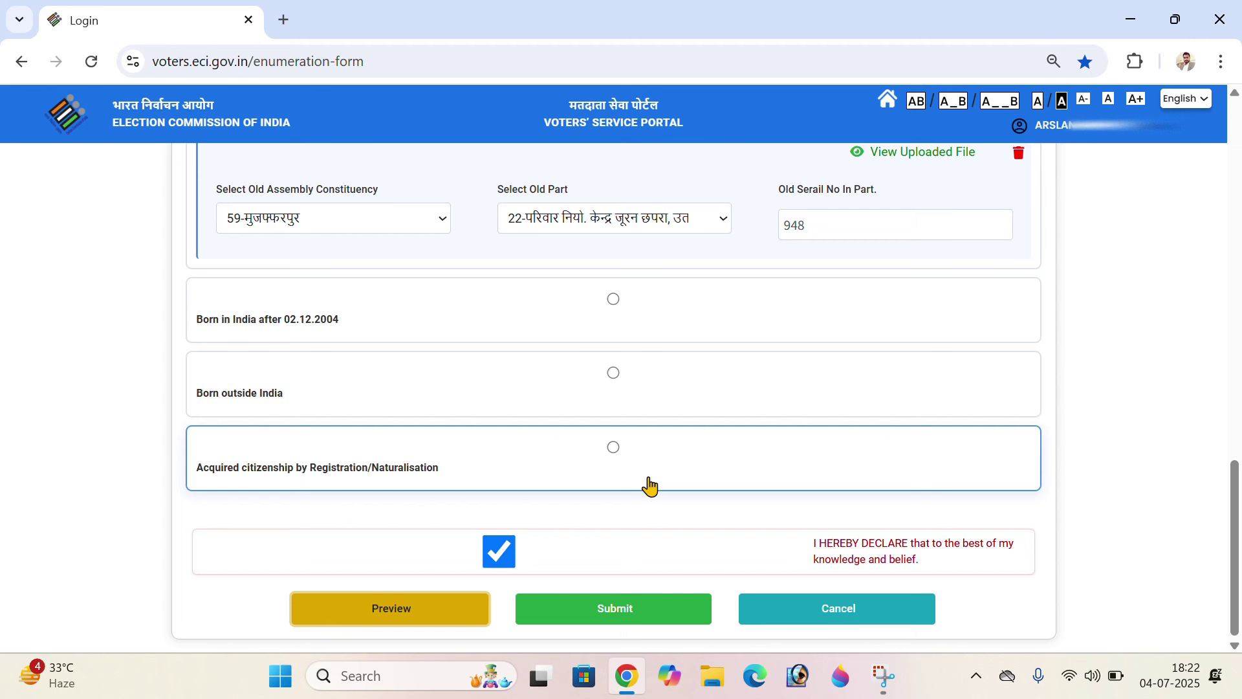
Step: Submit the enumeration form and confirm YES in the submission dialog
{"action": "left_click", "coordinate": [609, 615]}
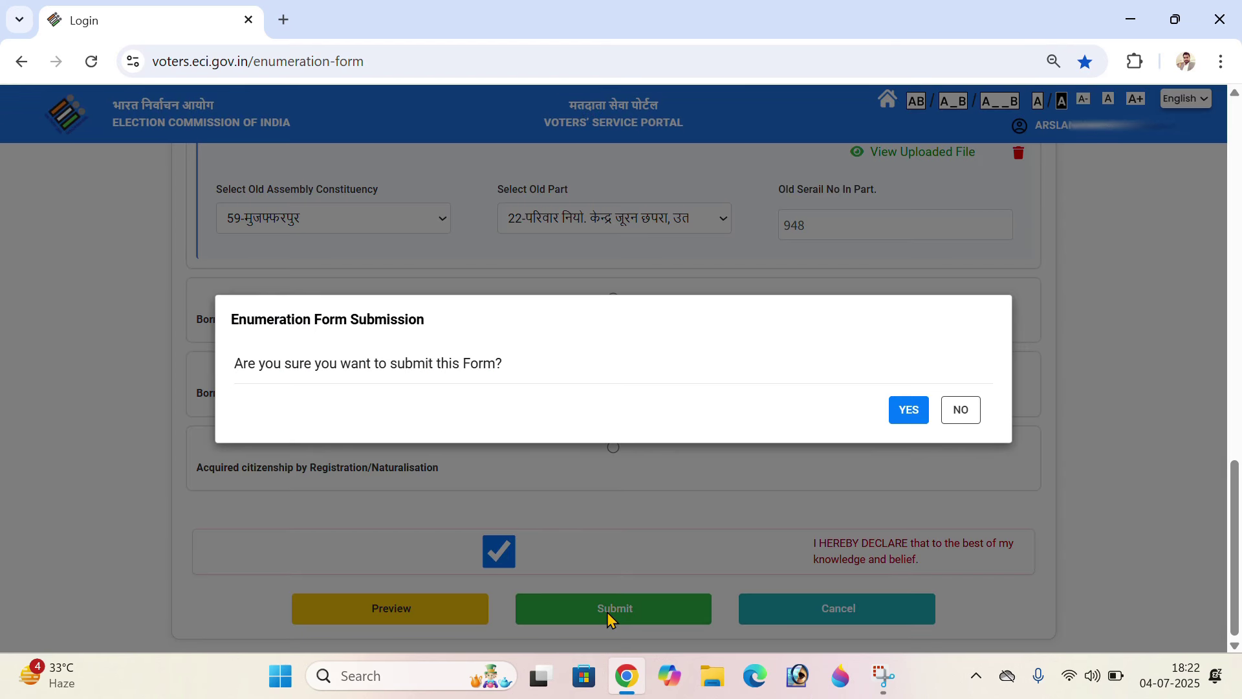
{"action": "left_click", "coordinate": [900, 421]}
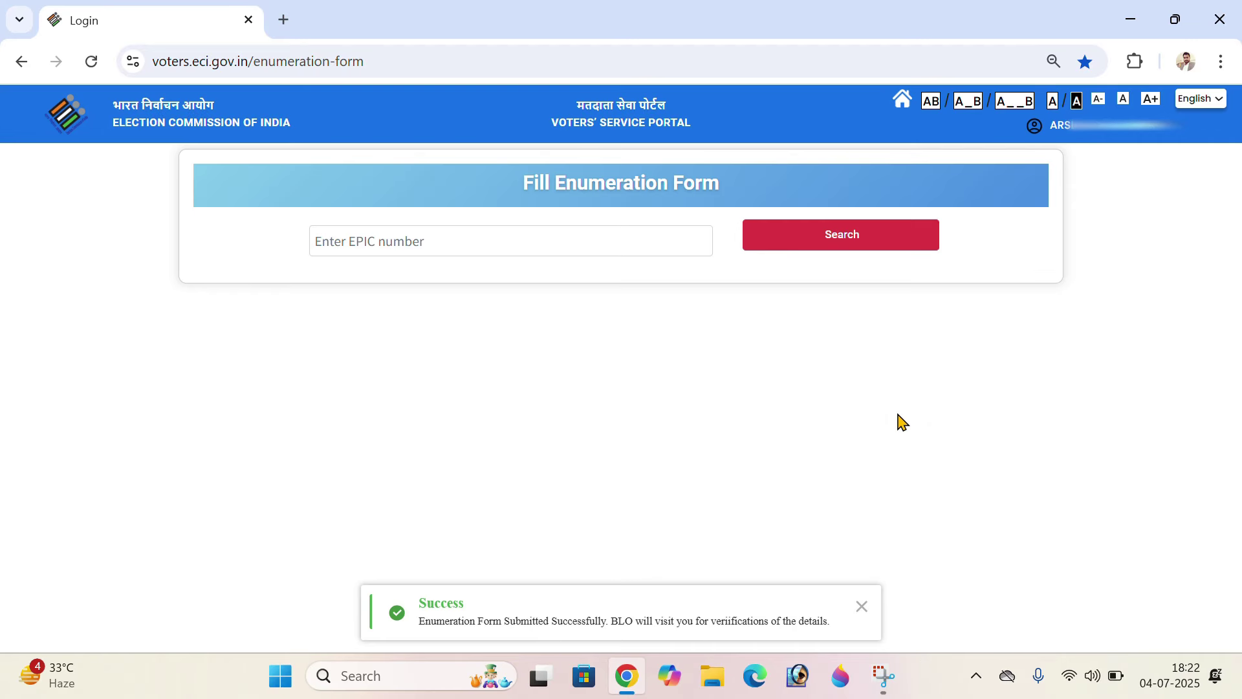